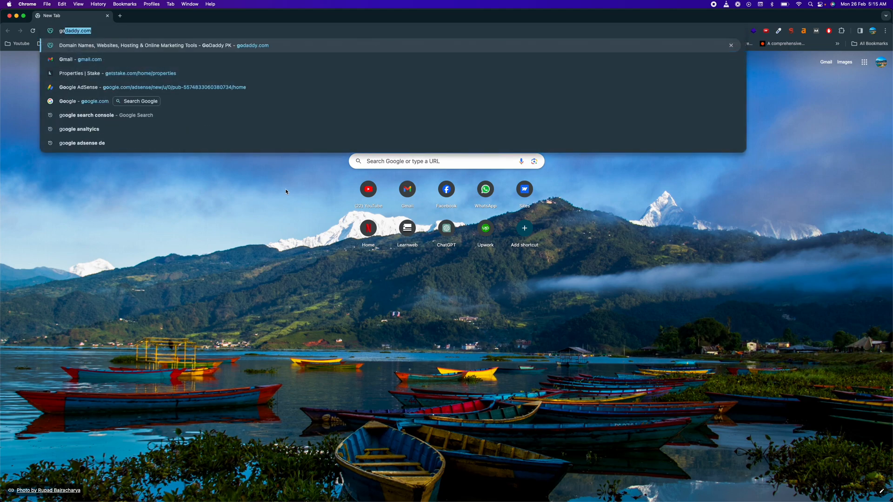
- Search the web for "google forms" and go from its official overview page to the Forms home page
type("forms")
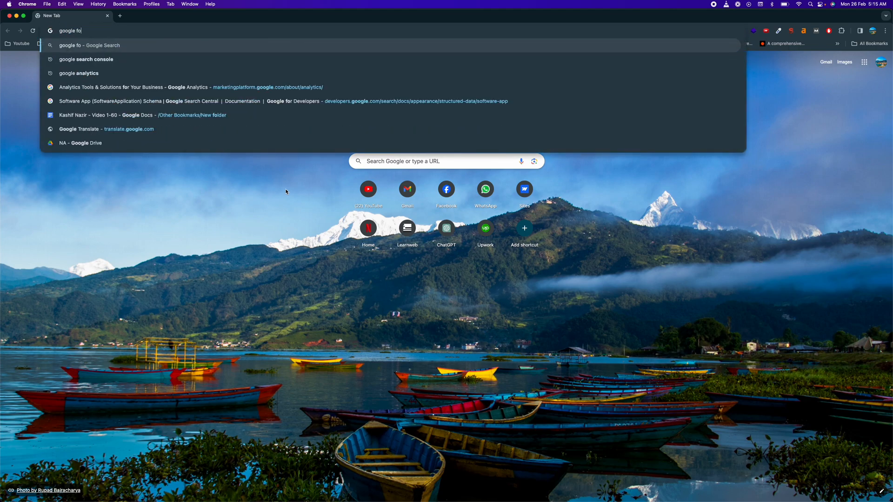
key("Return")
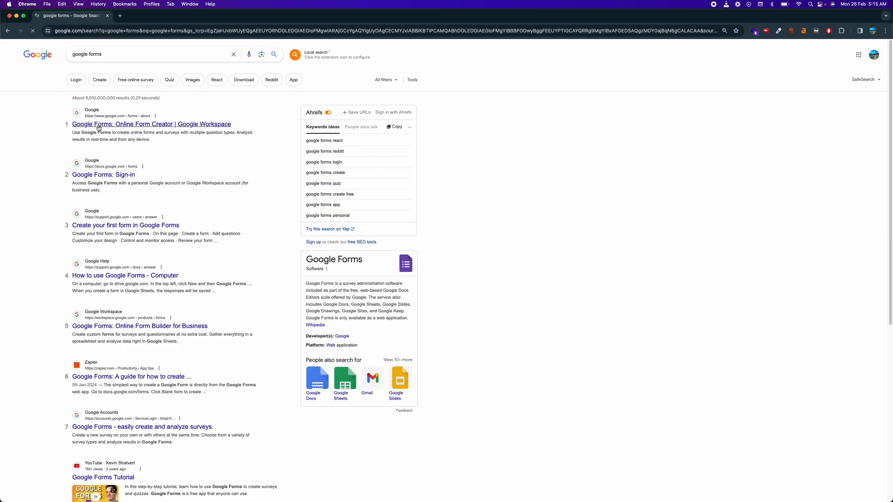
left_click(115, 127)
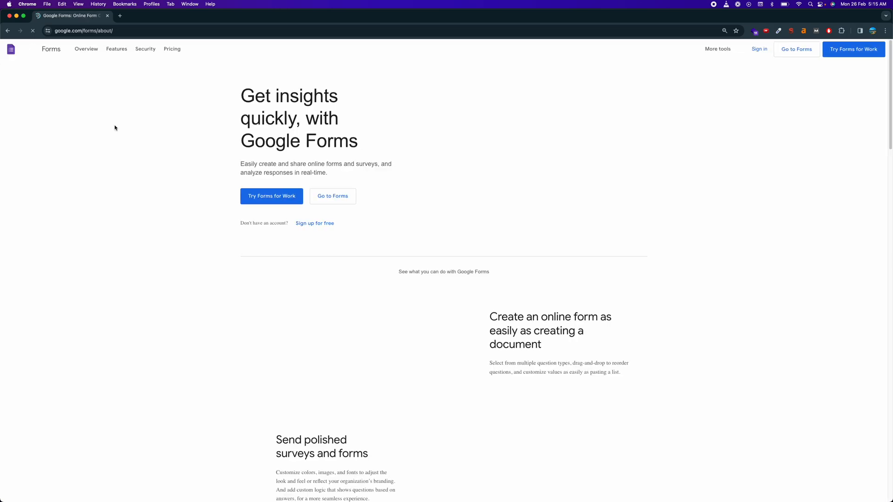
left_click(263, 207)
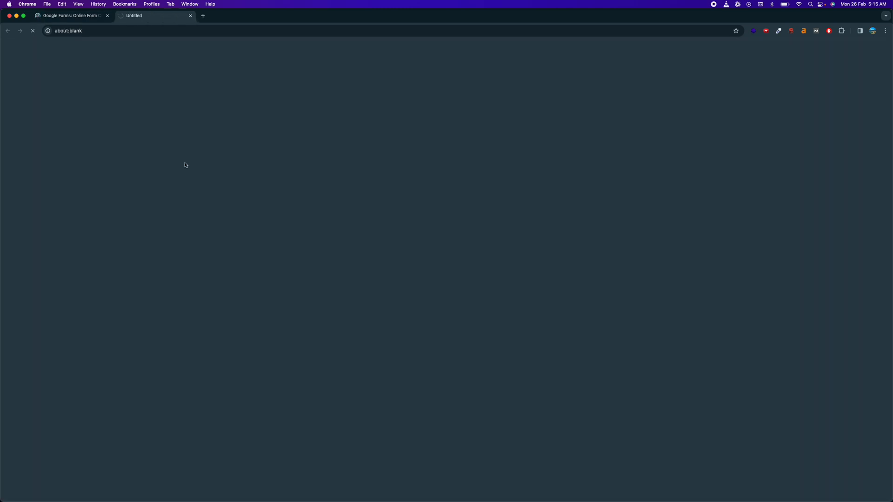
left_click(80, 17)
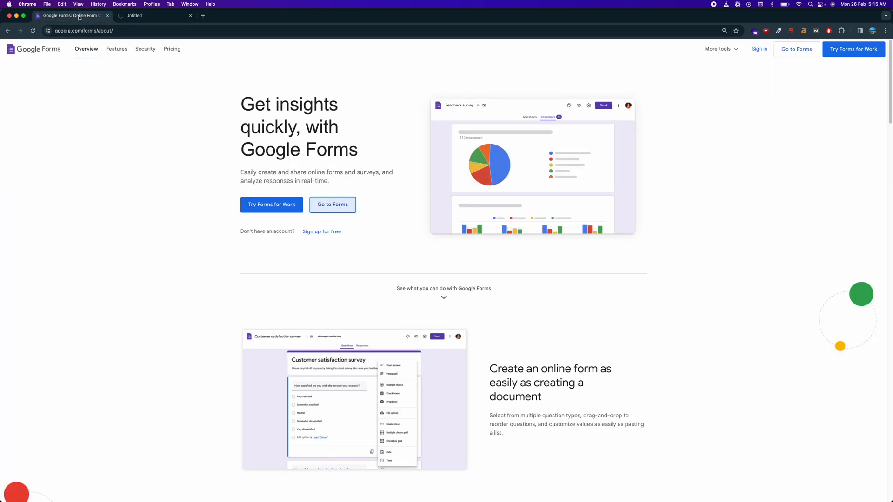
left_click(340, 209)
left_click(163, 18)
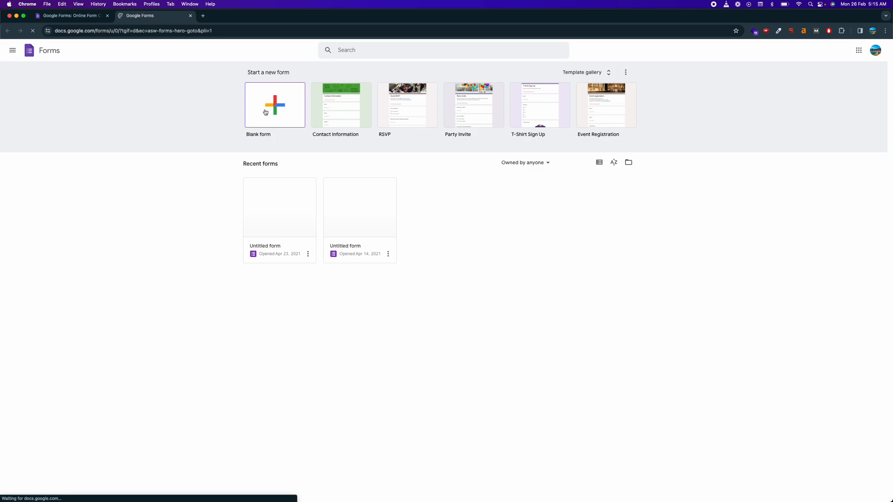
- Create a blank form, dismiss the text-styling tip, and rename the form "Quiz 1"
left_click(269, 128)
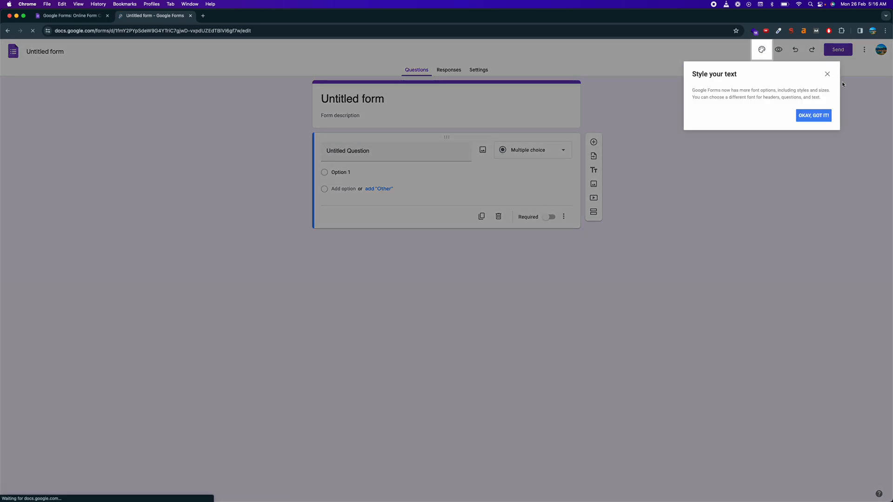
left_click(827, 74)
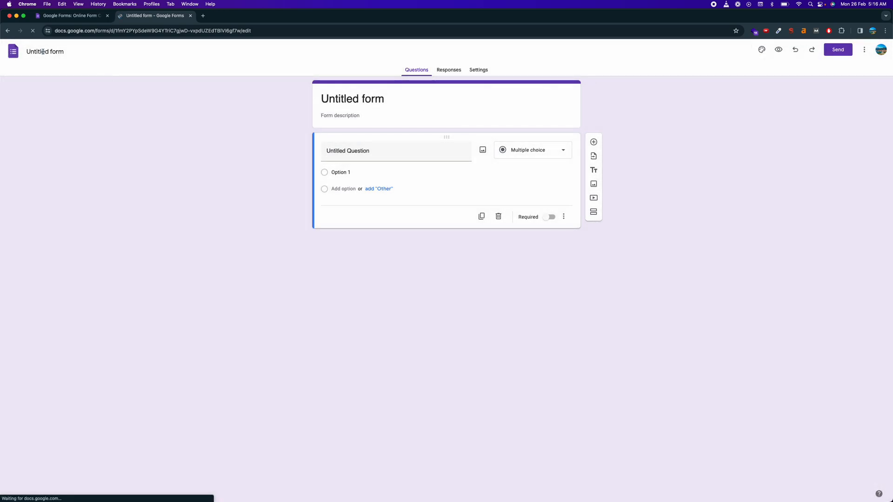
left_click(42, 51)
type("Qu")
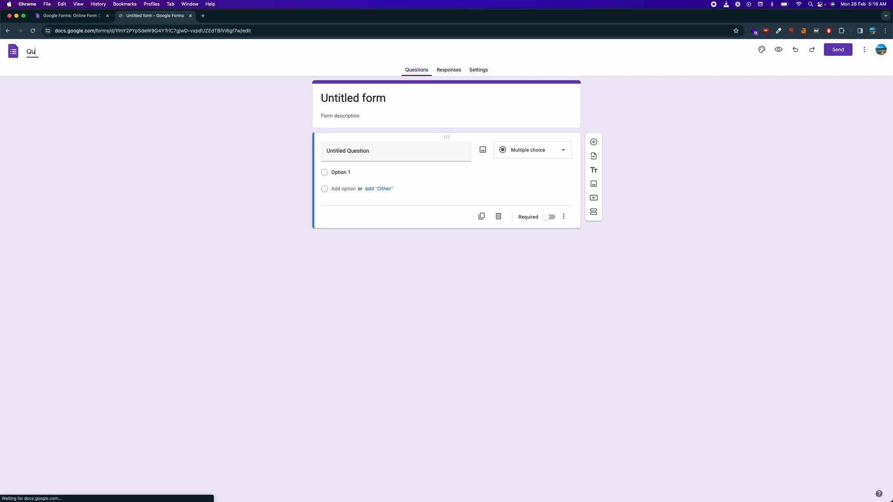
type("iz 1")
left_click(67, 109)
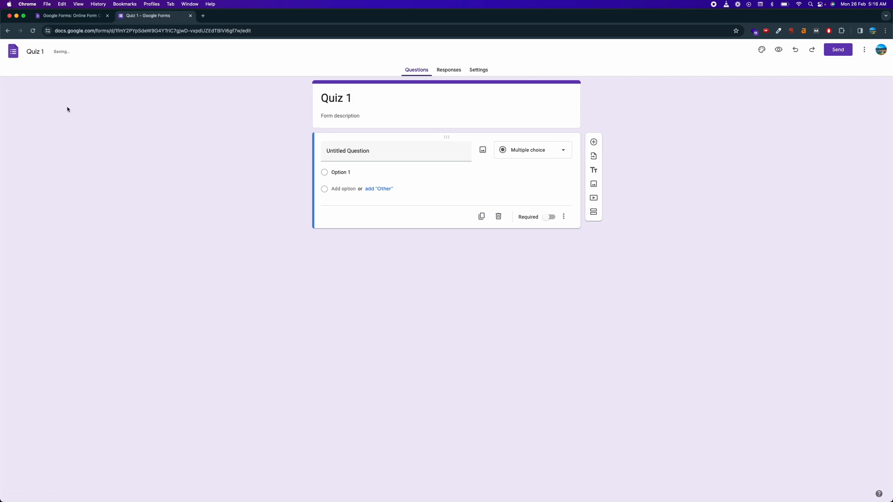
- Enter "Quiz 1 Description" as the form description
left_click(375, 120)
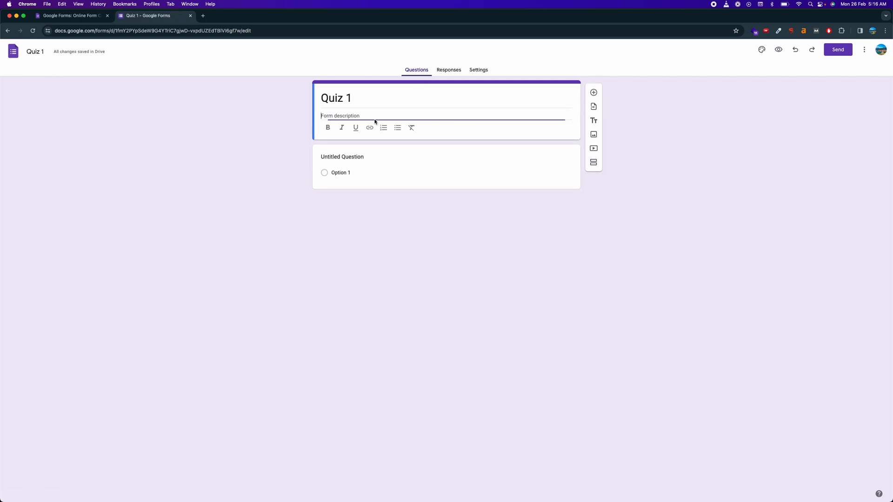
type("Quiz")
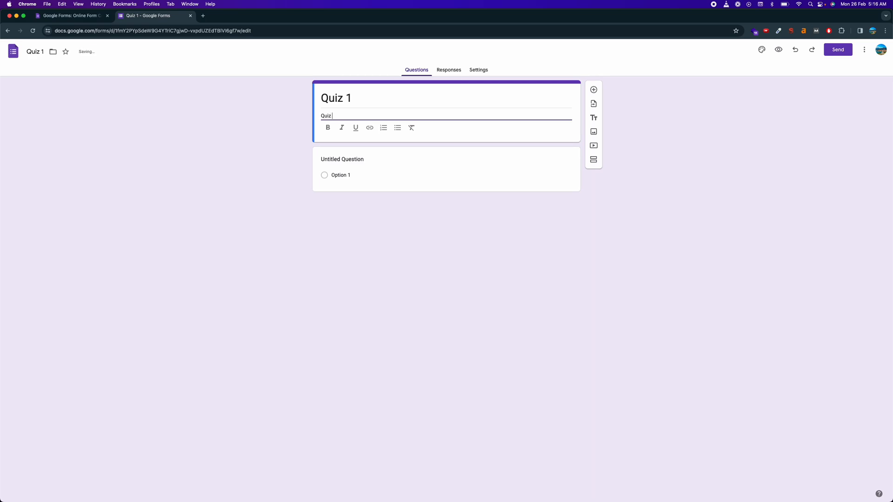
type(" 1 Description")
left_click(267, 171)
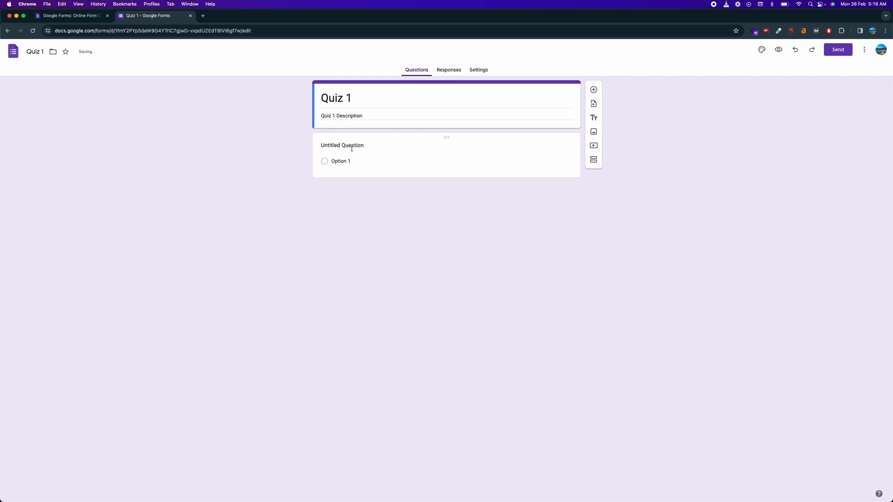
- Turn the form into a quiz and set grades to be released later, after manual review
left_click(479, 70)
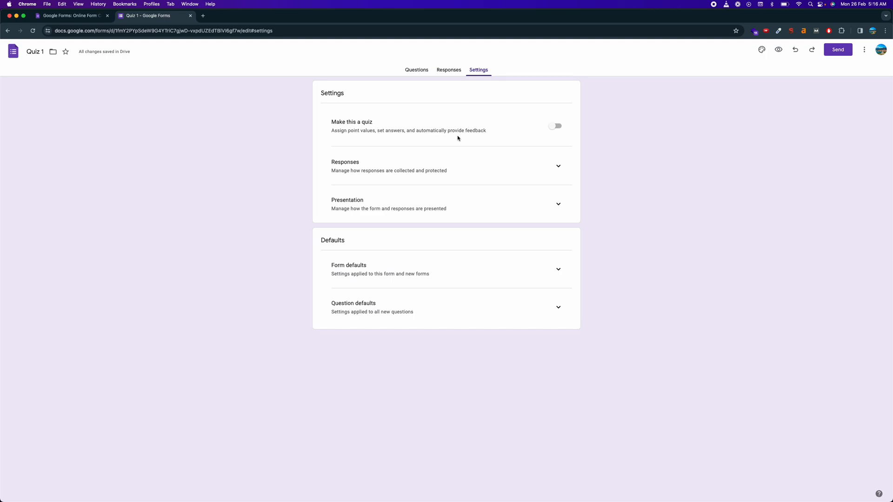
left_click(558, 130)
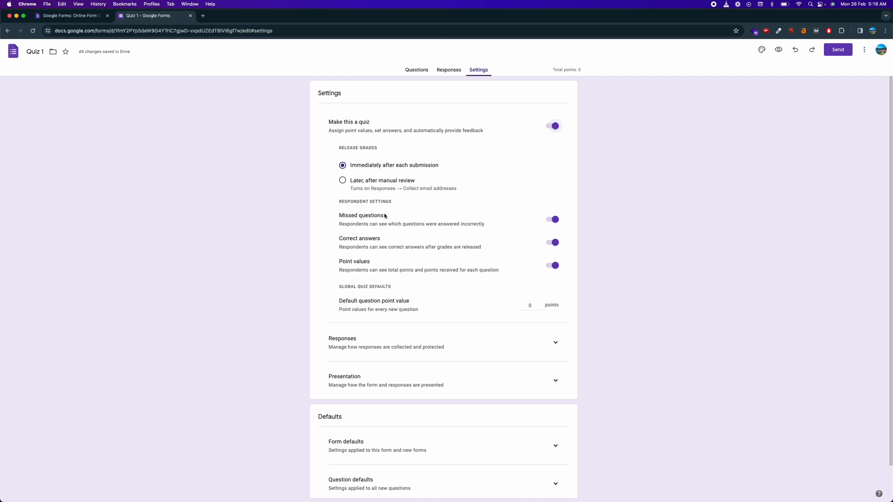
left_click(343, 181)
- Set the default question point value to 1 point
scroll(412, 269, "down", 2)
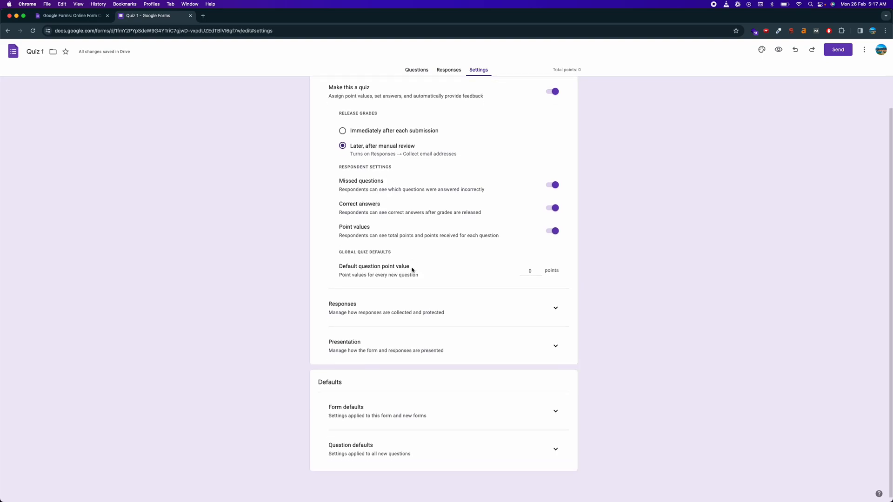
double_click(524, 271)
type("5")
left_click(570, 279)
- Review the email collection choices in the response settings and limit the quiz to 1 response
scroll(426, 344, "down", 1)
left_click(553, 308)
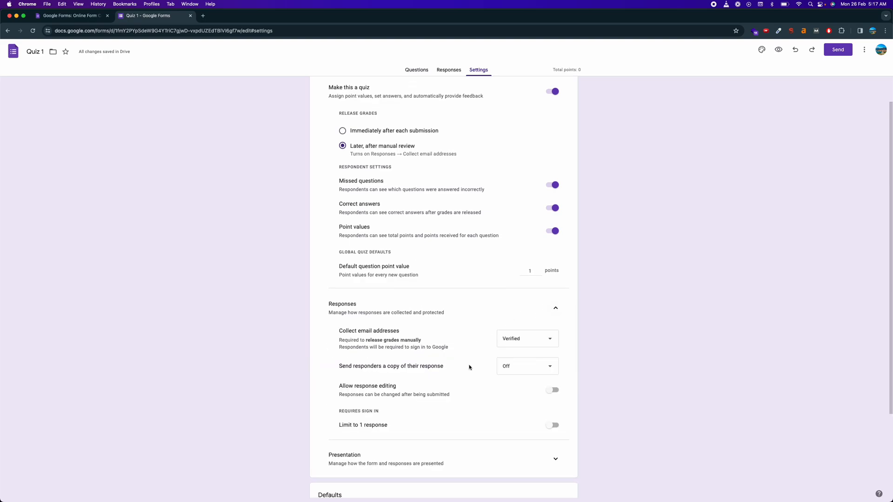
scroll(468, 366, "down", 2)
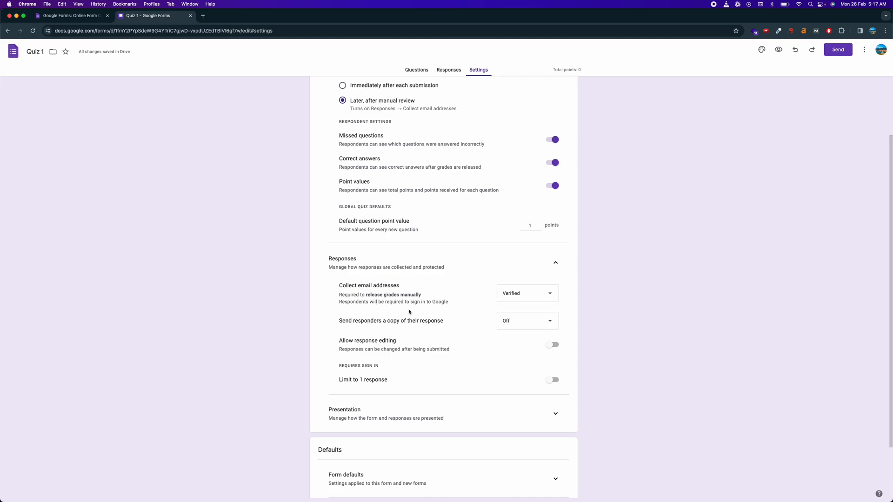
left_click(520, 292)
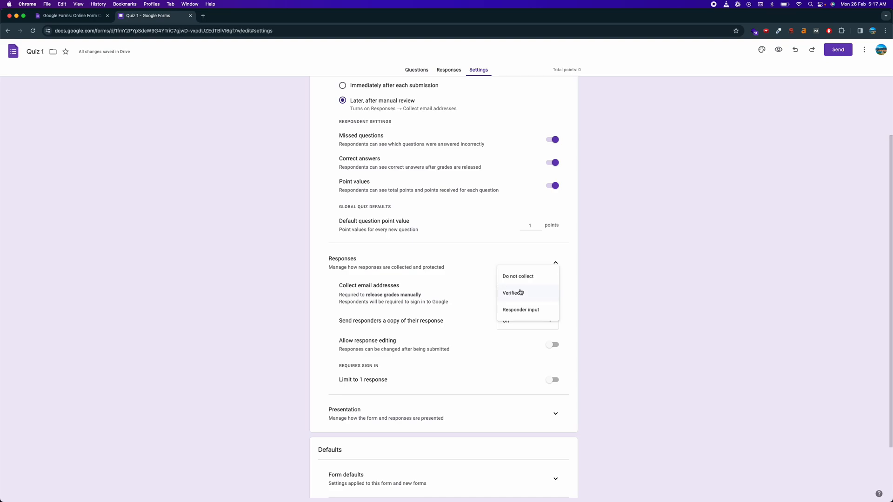
left_click(592, 297)
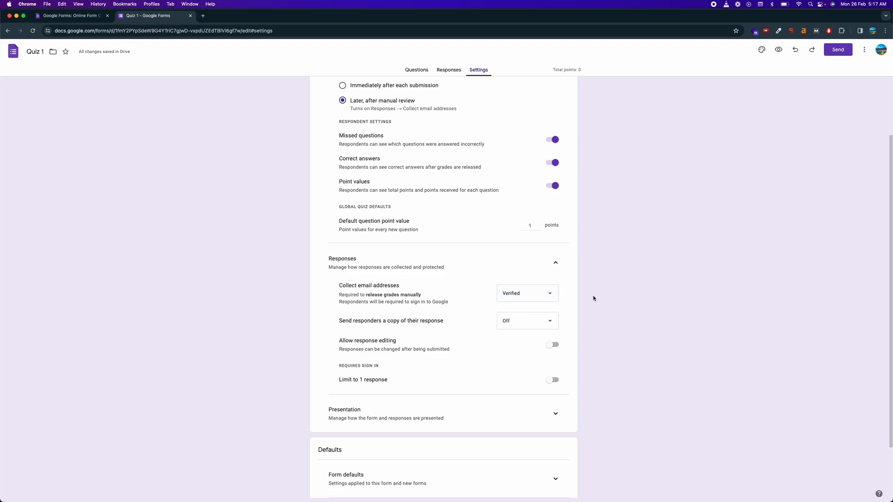
scroll(438, 366, "down", 3)
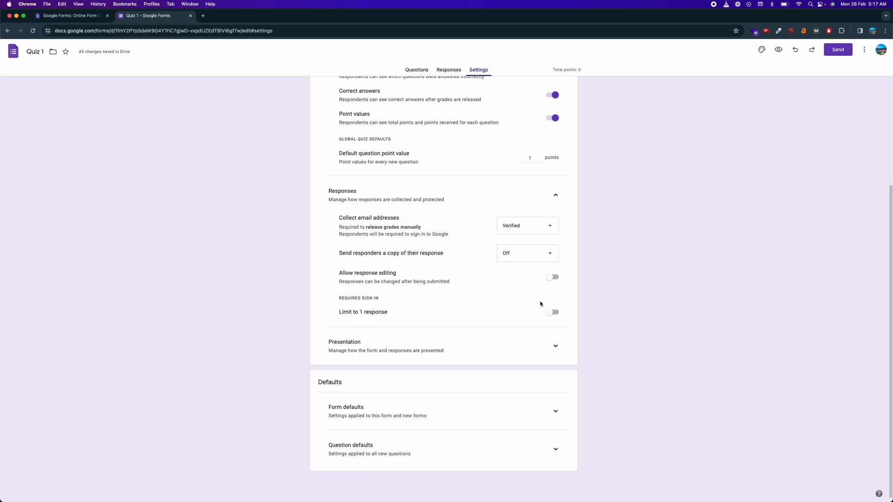
left_click(553, 312)
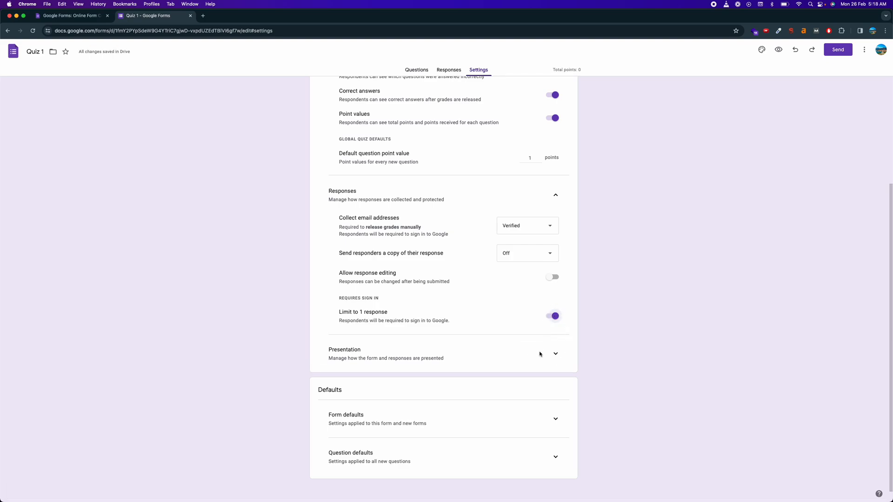
- Enable the progress bar in the form's presentation settings
left_click(556, 354)
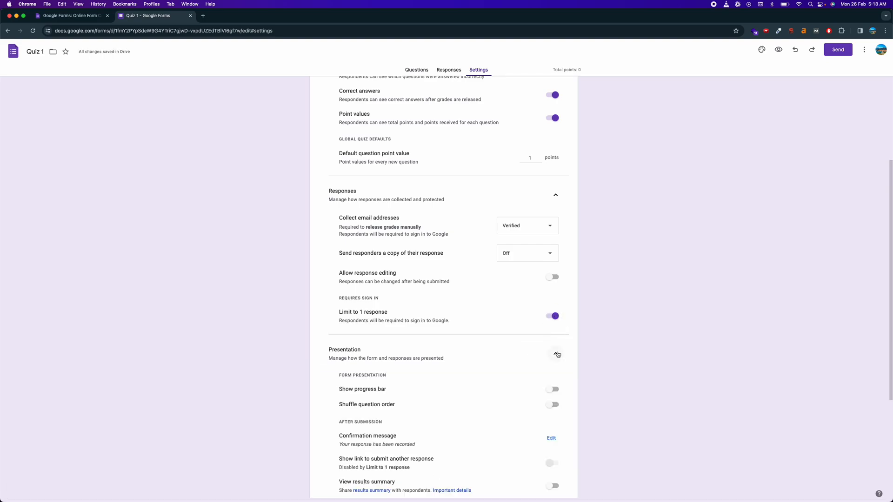
scroll(499, 359, "down", 3)
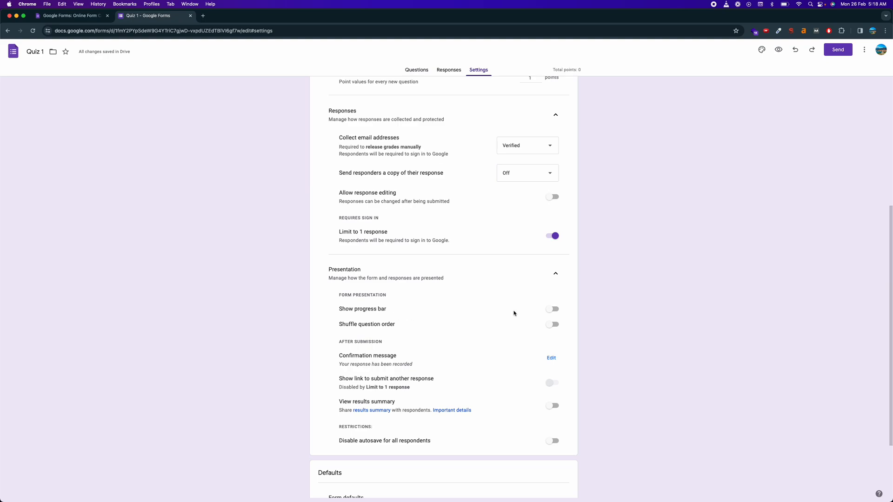
left_click(555, 312)
- Change the confirmation message shown after submission to "Excellent!" and save it
scroll(493, 381, "down", 1)
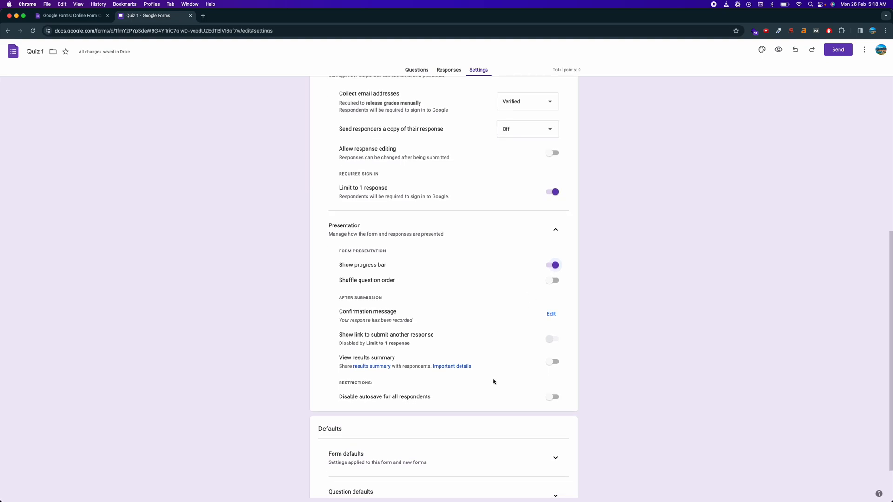
scroll(493, 381, "down", 1)
left_click_drag(352, 275, 409, 278)
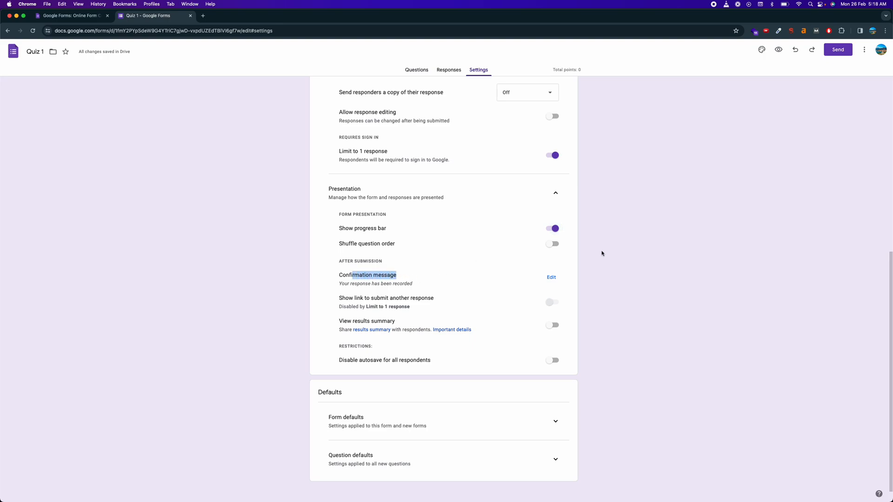
left_click(551, 279)
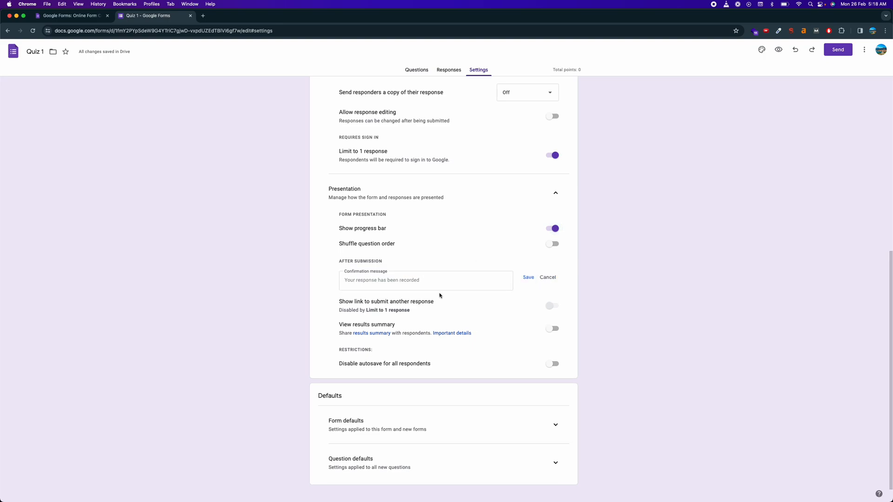
left_click(402, 278)
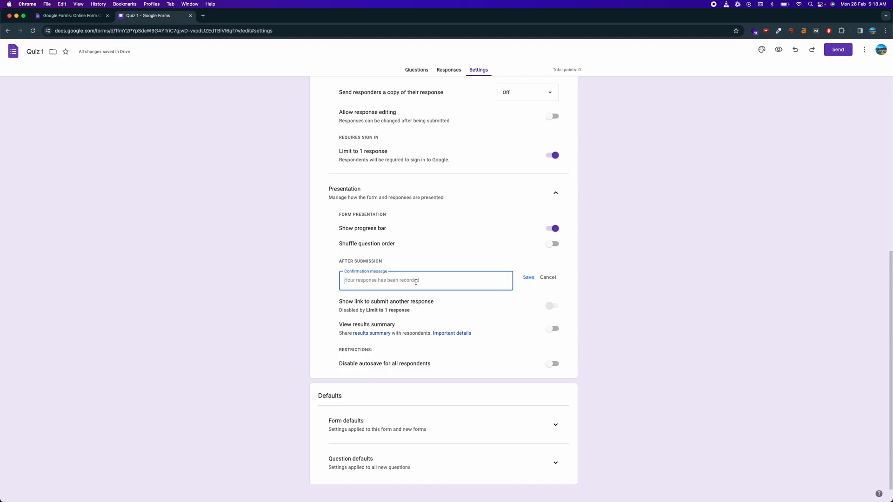
type("Excellent!")
left_click(529, 279)
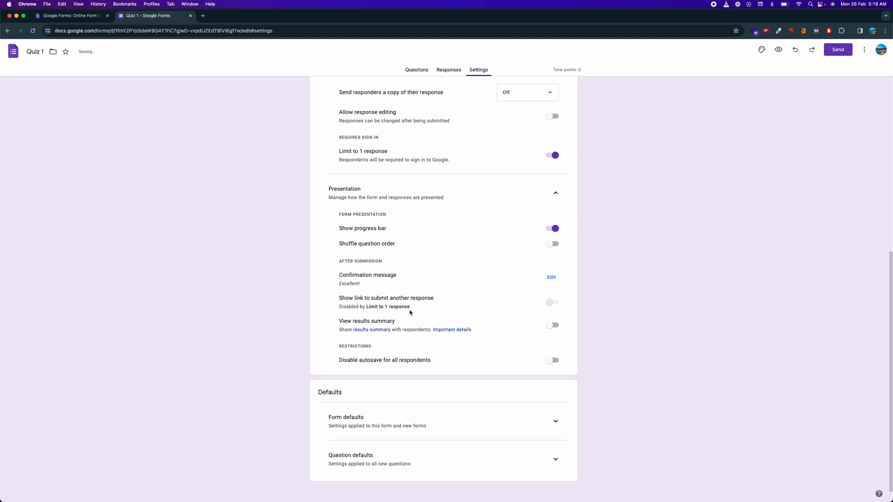
- Expand the form and question defaults and set email address collection by default to Verified
scroll(409, 313, "down", 1)
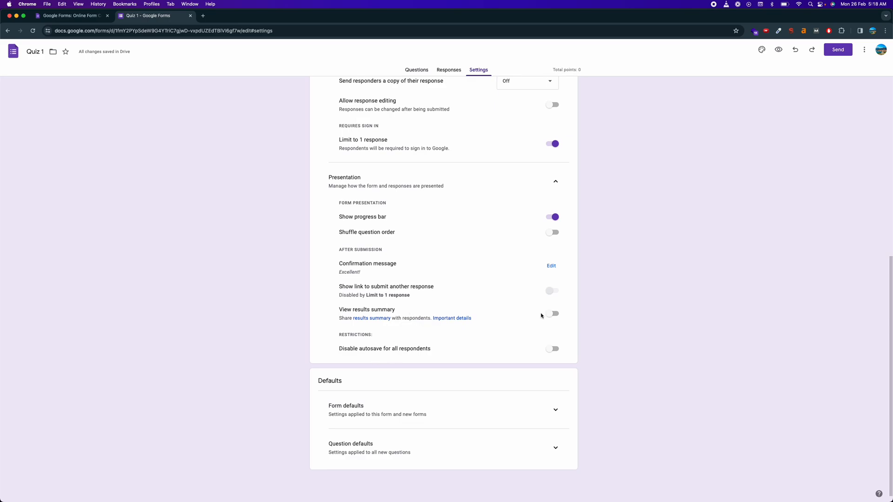
scroll(543, 417, "up", 10)
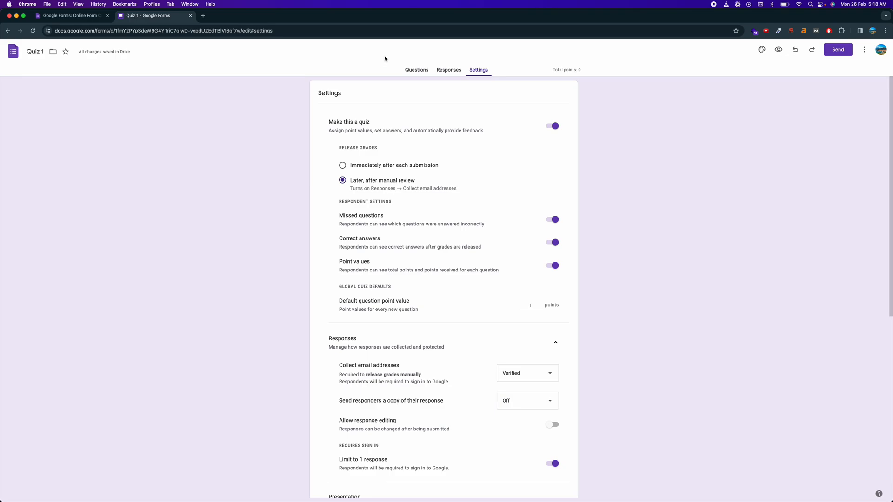
scroll(449, 228, "down", 7)
left_click(555, 411)
left_click(553, 449)
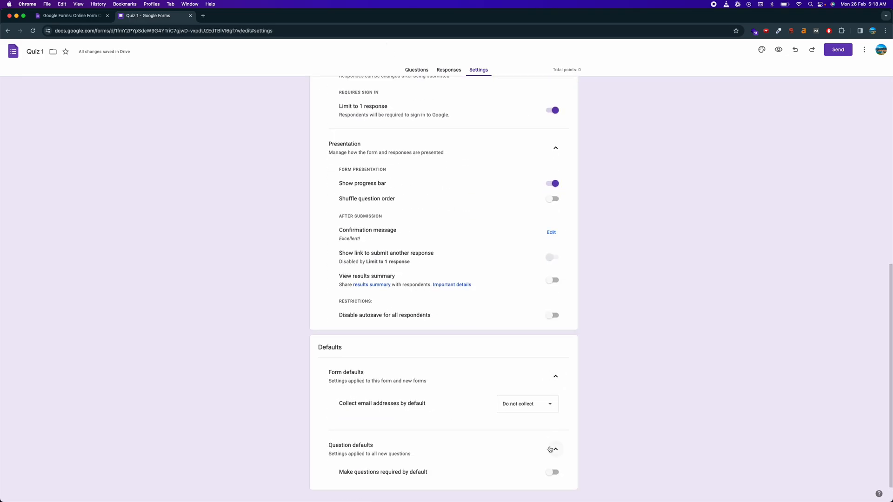
left_click(508, 404)
left_click(513, 424)
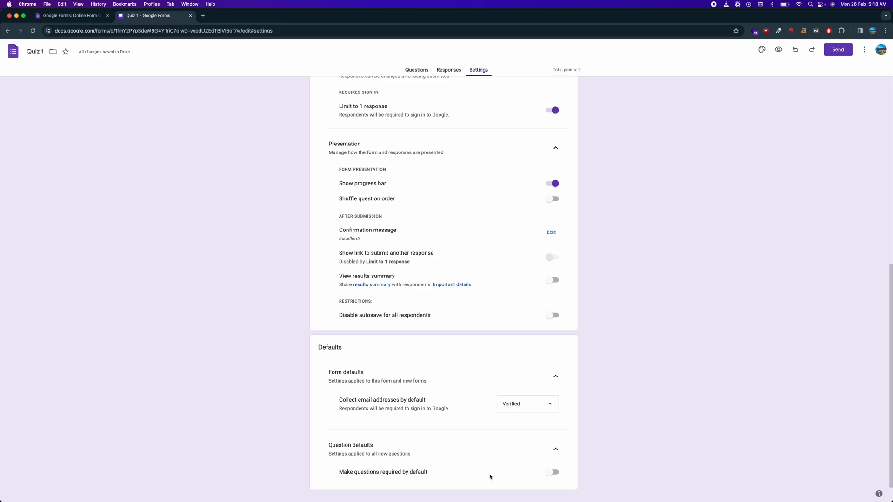
- Make questions required by default and look back over the quiz settings
left_click(555, 472)
scroll(532, 366, "up", 2)
scroll(531, 368, "down", 3)
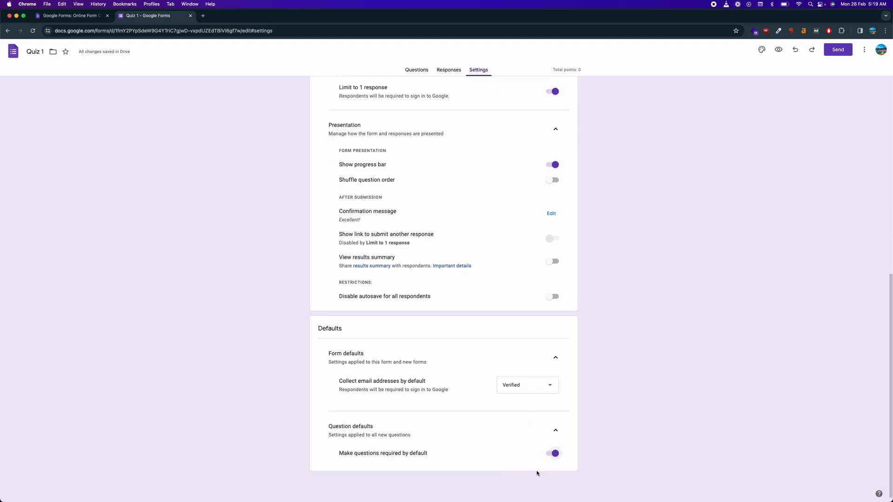
scroll(456, 203, "up", 8)
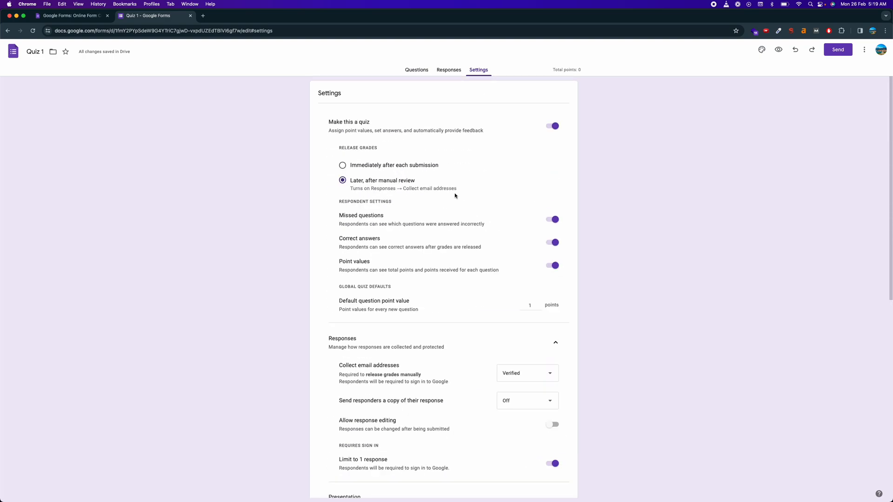
- Return to the quiz's questions and title the untitled first question "How far is sun?"
left_click(420, 69)
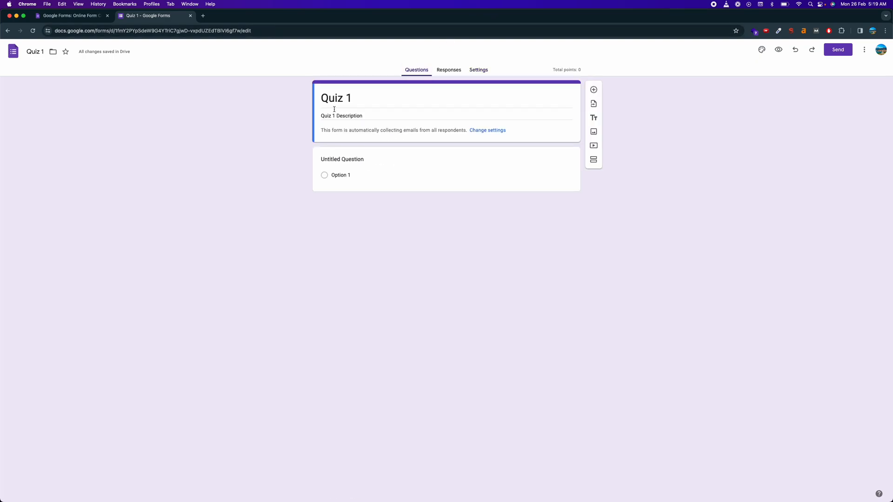
left_click(347, 159)
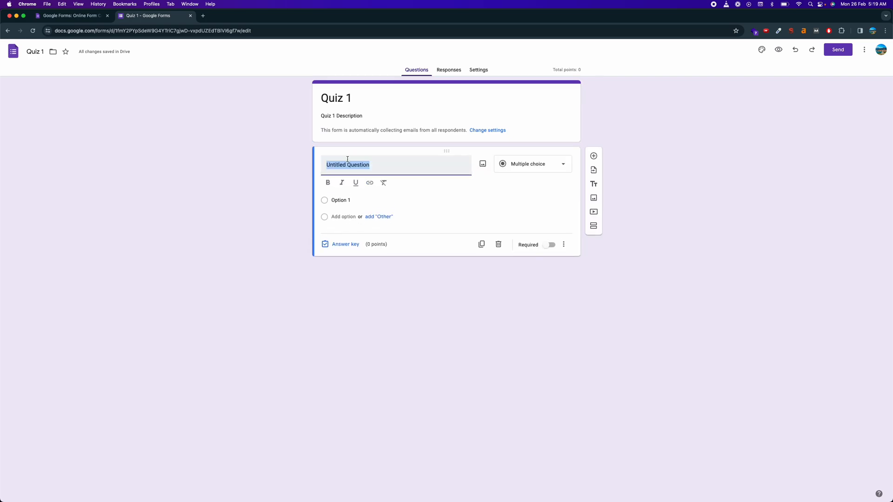
type("What is")
key("BackSpace")
key("BackSpace")
key("BackSpace")
key("BackSpace")
key("BackSpace")
type("How far is sun?")
- Give the question the options "5 million light years" and "2 Million light years", plus an Other choice and a blank third option
left_click(338, 200)
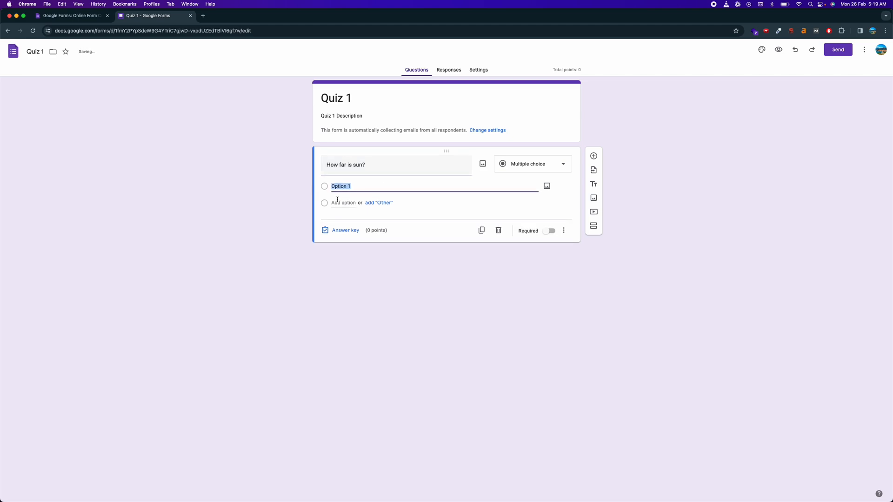
type("5 million light years")
left_click(374, 203)
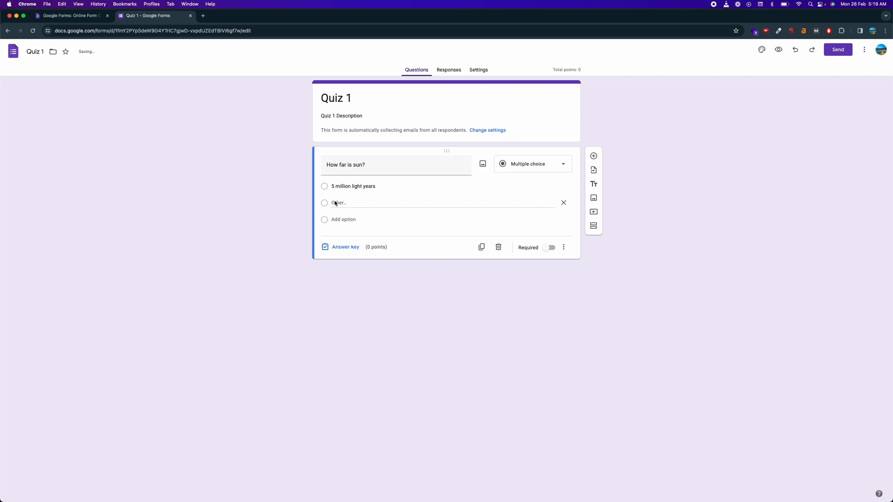
left_click(339, 220)
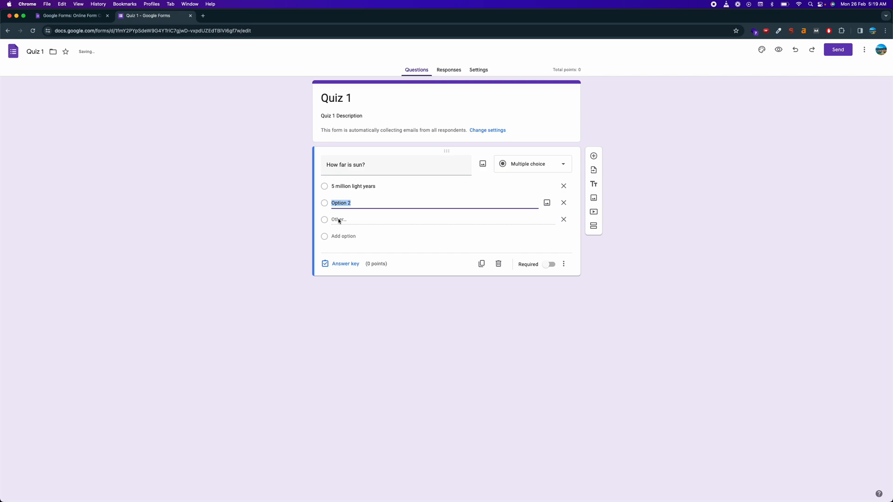
type("2 Million light years")
left_click(341, 235)
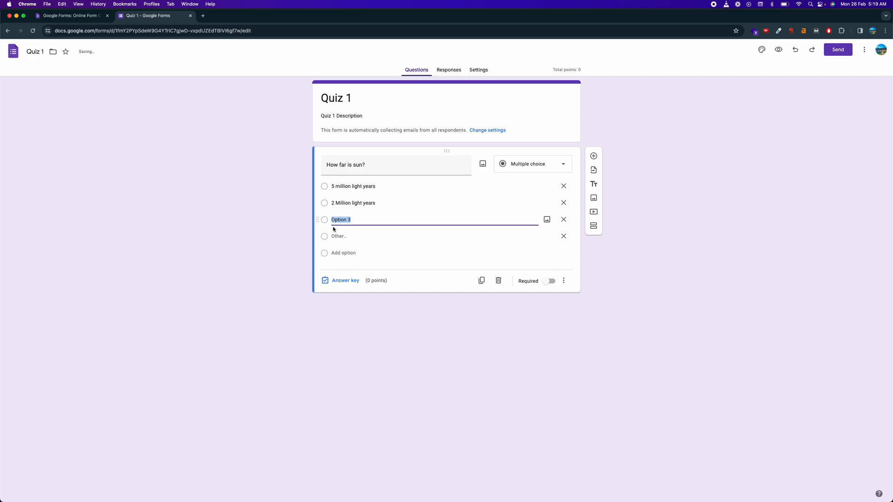
left_click(281, 266)
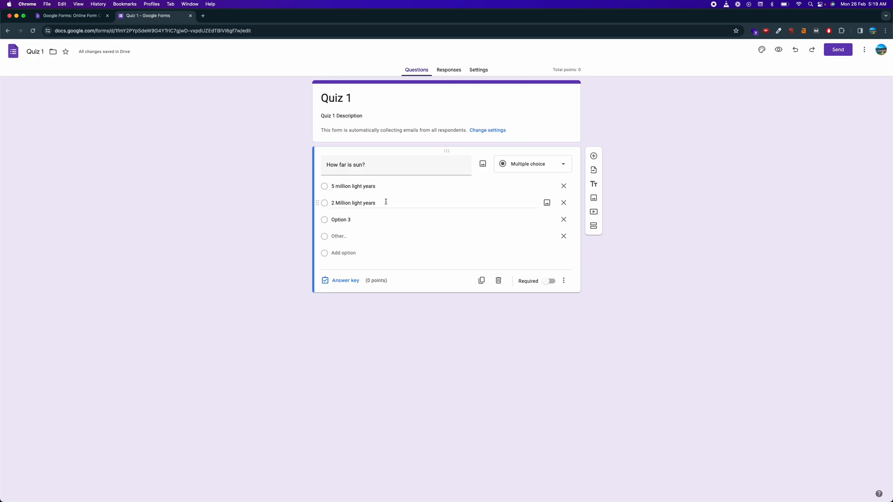
- Mark "2 Million light years" as the correct answer in the answer key and make the question worth 5 points
left_click(346, 281)
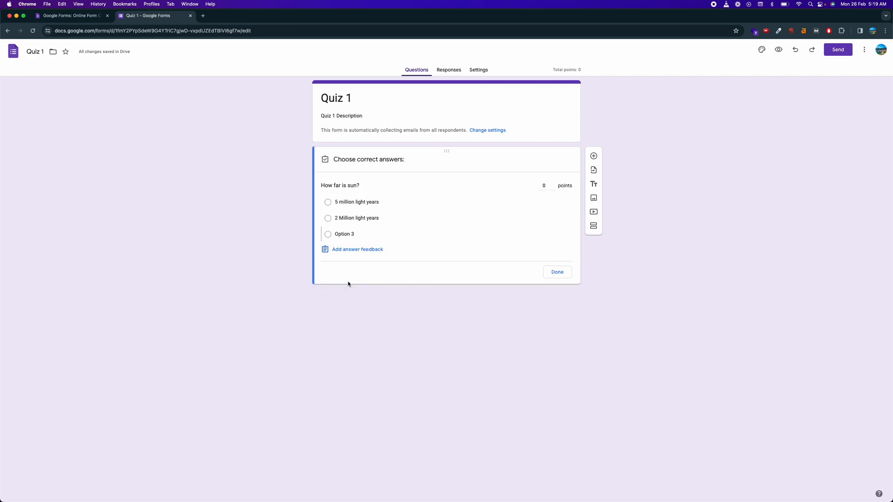
left_click(350, 223)
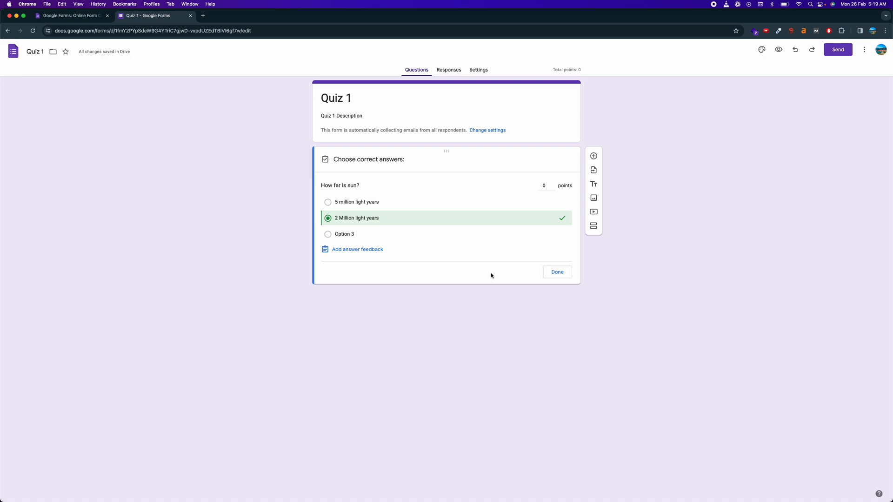
left_click(541, 185)
type("5")
- Enter "You can do better. Learn here" as feedback for incorrect answers and start adding a link to it
left_click(366, 251)
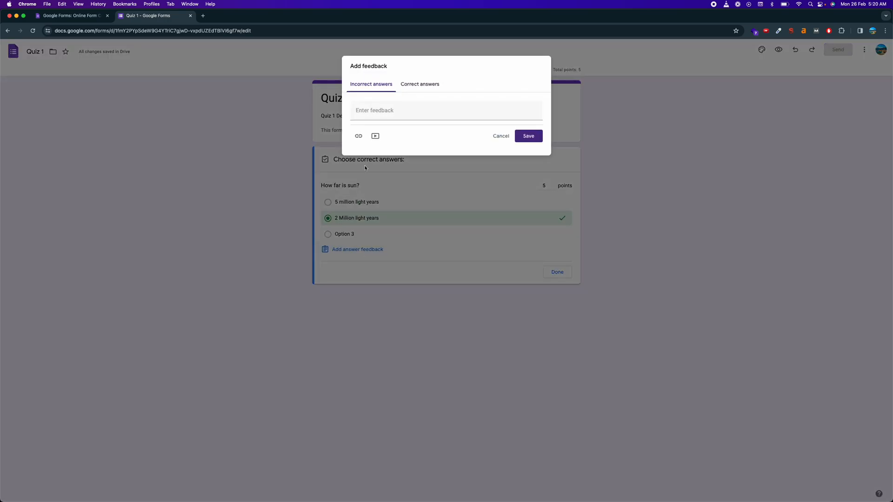
left_click(367, 112)
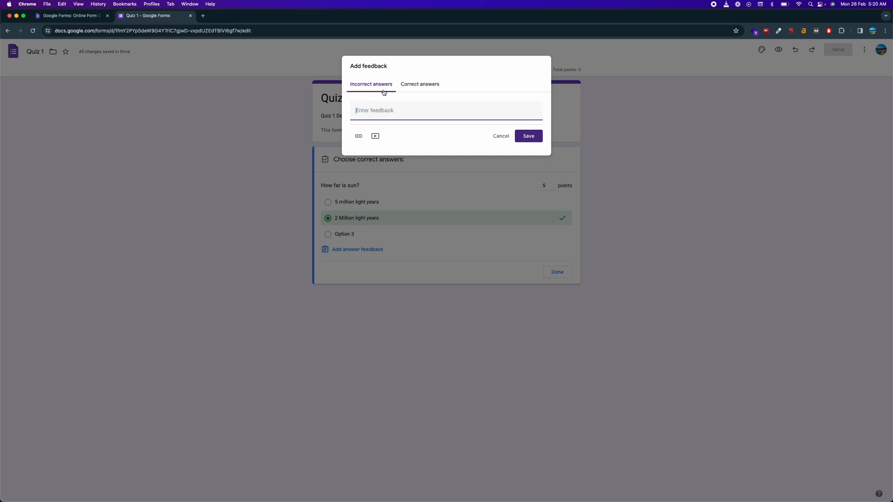
type("You can do better ")
type(" Learn here")
left_click(358, 136)
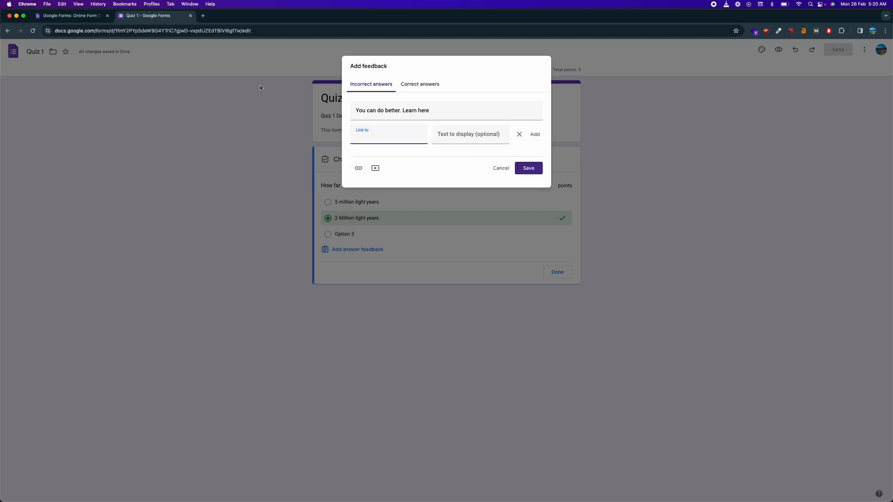
- Search the web for "how far is sun" in a new tab and open NASA's Scale of the Solar System document
left_click(202, 15)
type("how")
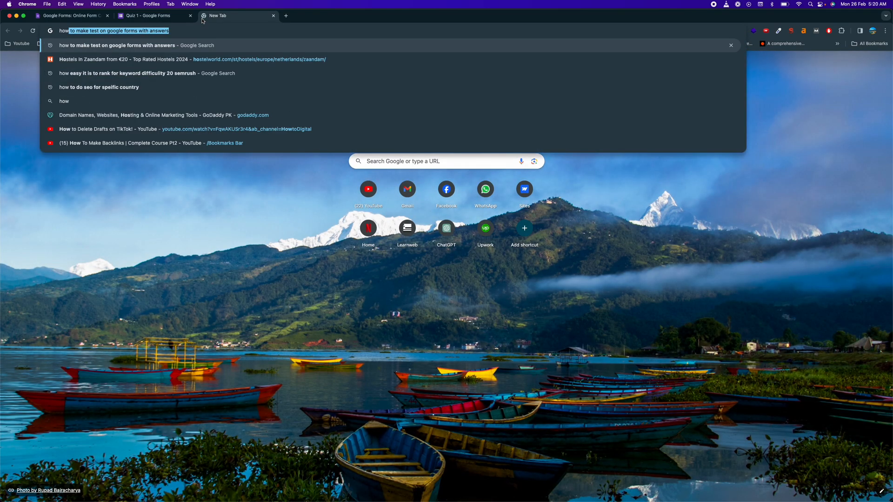
type(" far is sun")
key("Return")
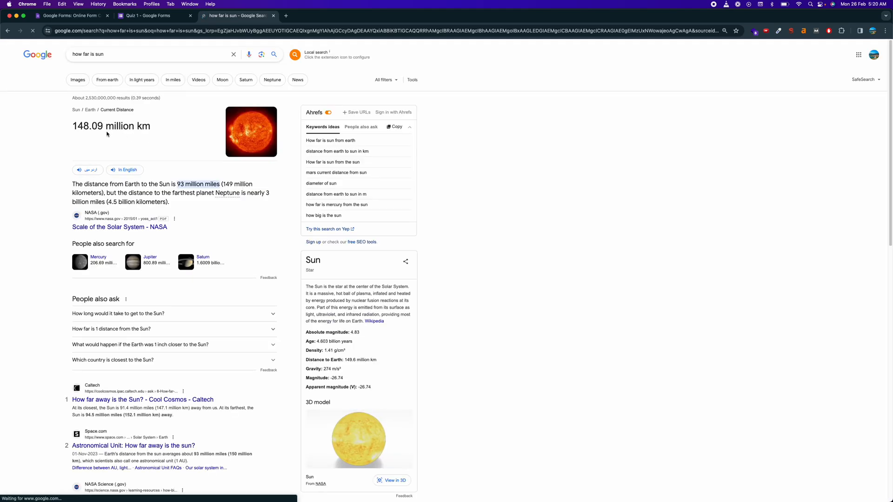
left_click(105, 228)
- Paste the NASA document's address as the feedback link, save the feedback and finish the answer key
left_click(171, 17)
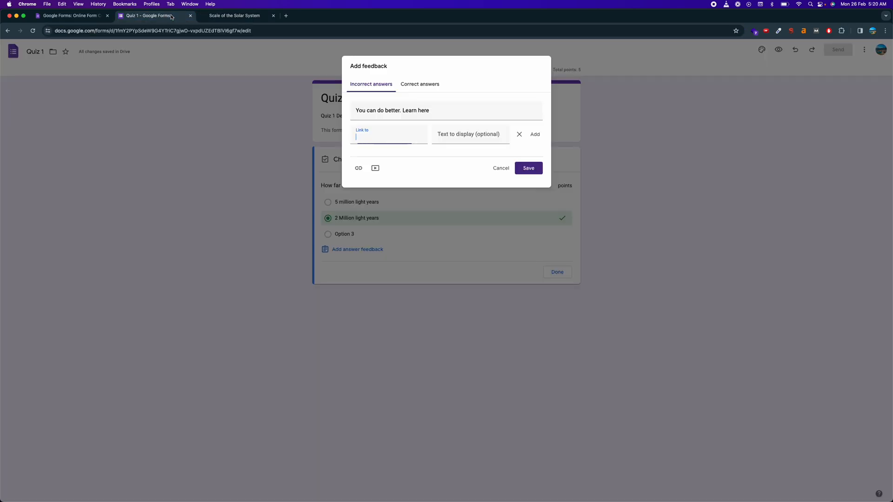
key("super+v")
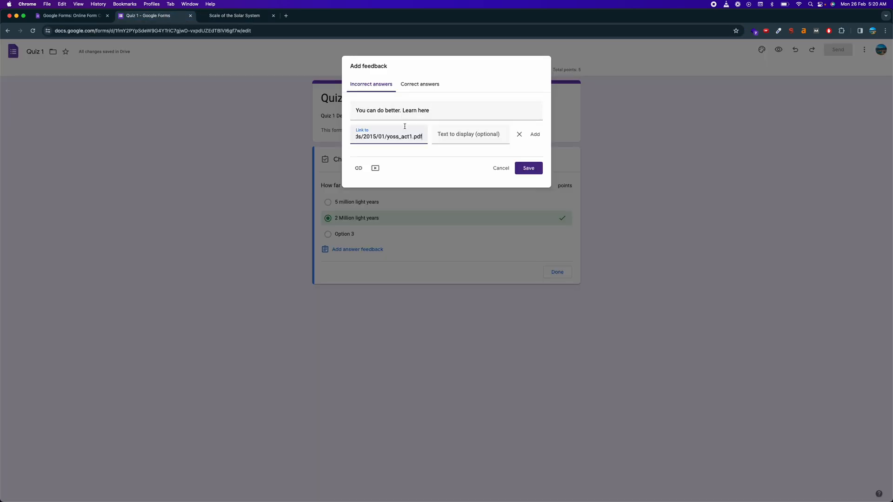
left_click(527, 168)
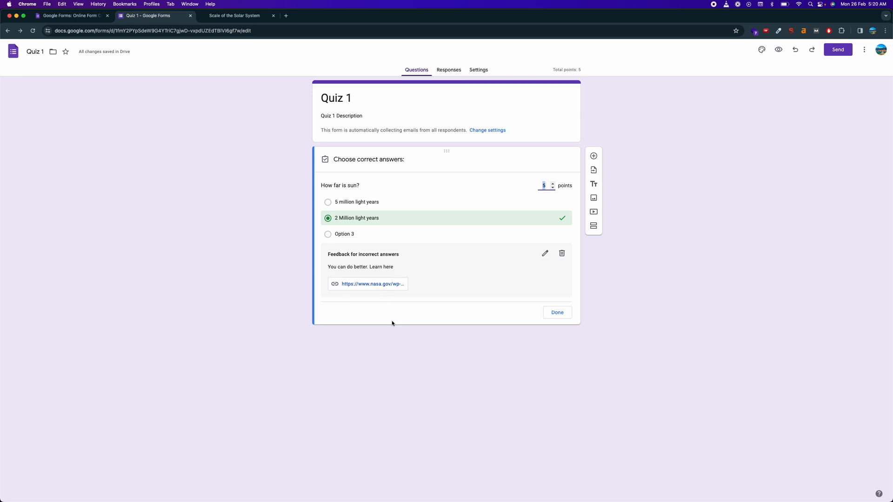
left_click(557, 312)
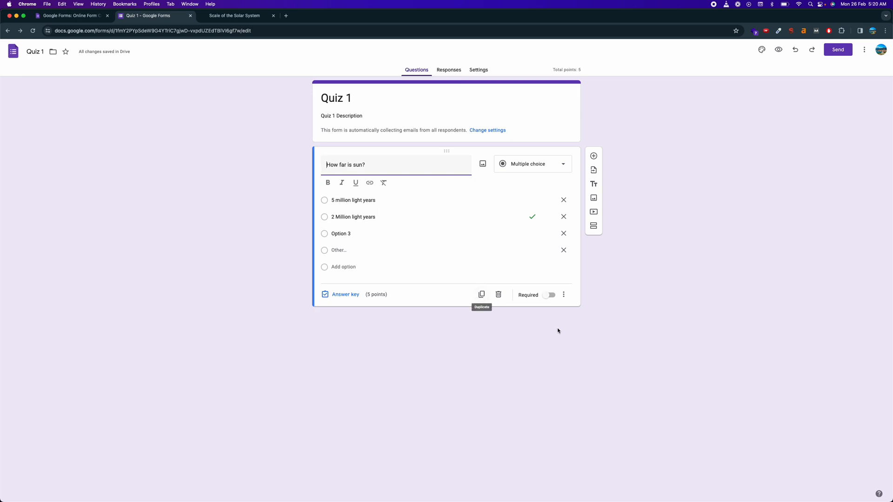
- Switch the sun question's Required setting on and back off, and remove Option 3 from its choices
left_click(550, 295)
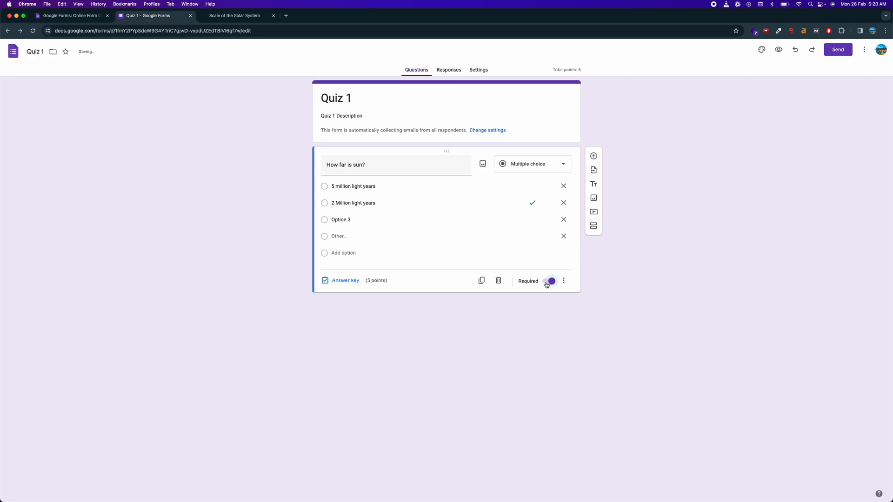
left_click(546, 285)
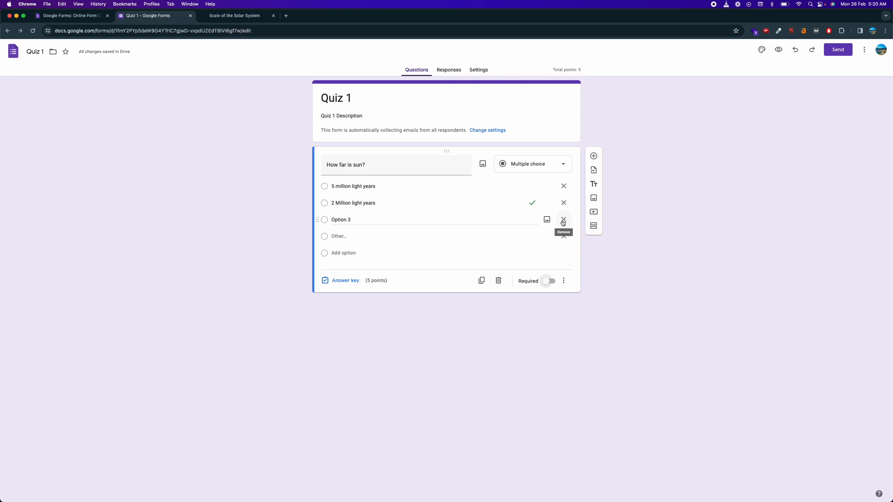
left_click(563, 221)
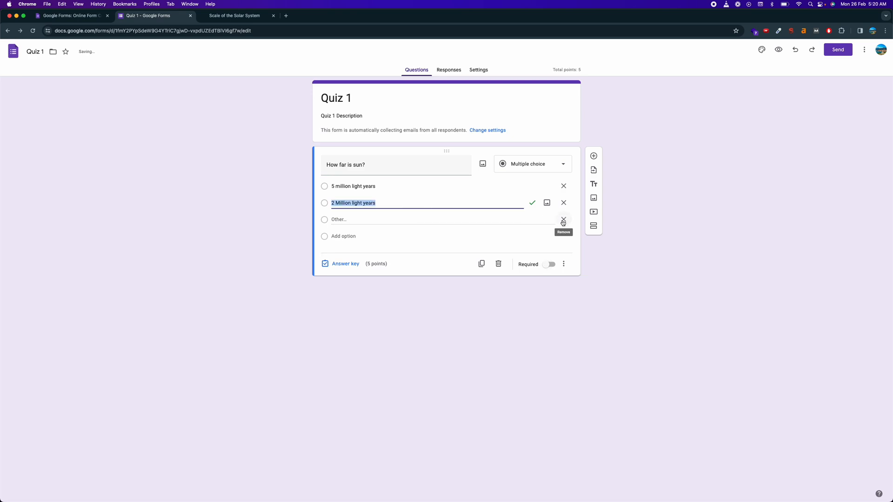
left_click(648, 253)
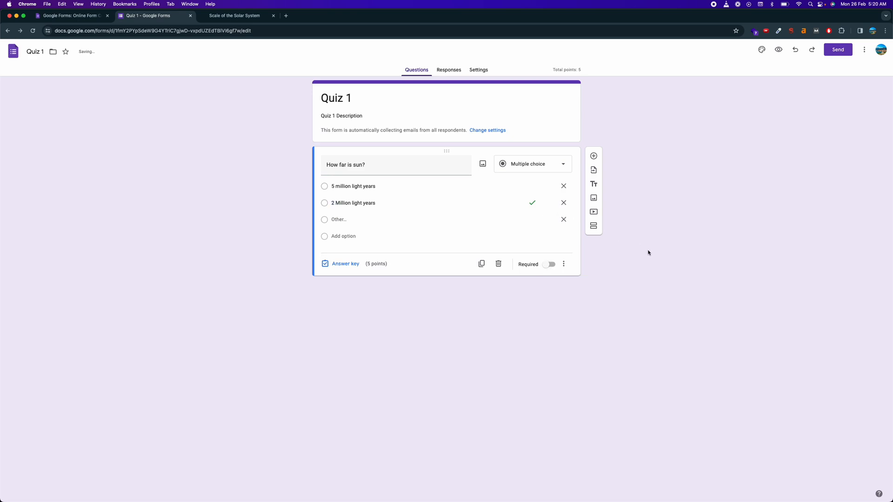
- Add a second question of type Short answer titled "Who discovered gravity laws?"
left_click(594, 155)
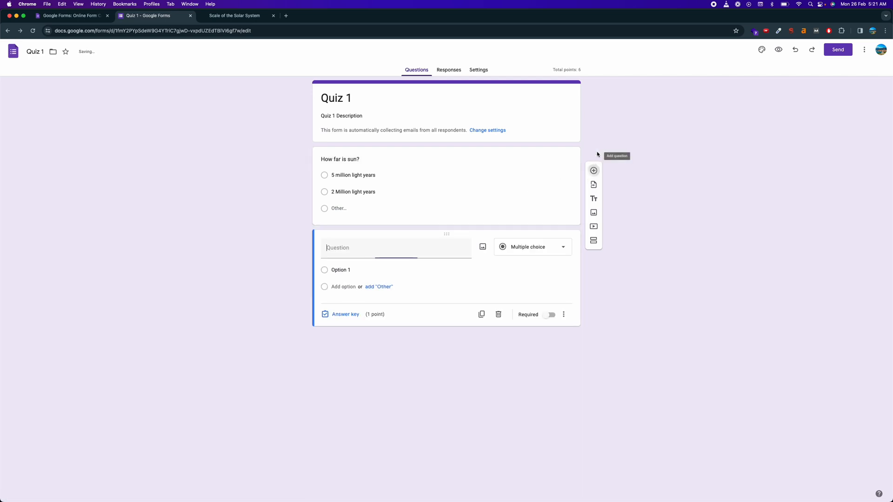
left_click(540, 251)
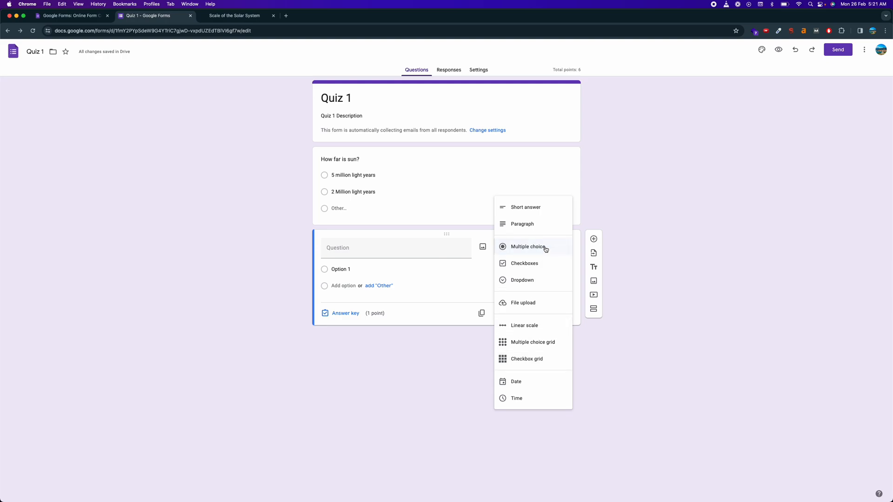
left_click(534, 207)
left_click(384, 250)
type("What is your n")
key("super+a")
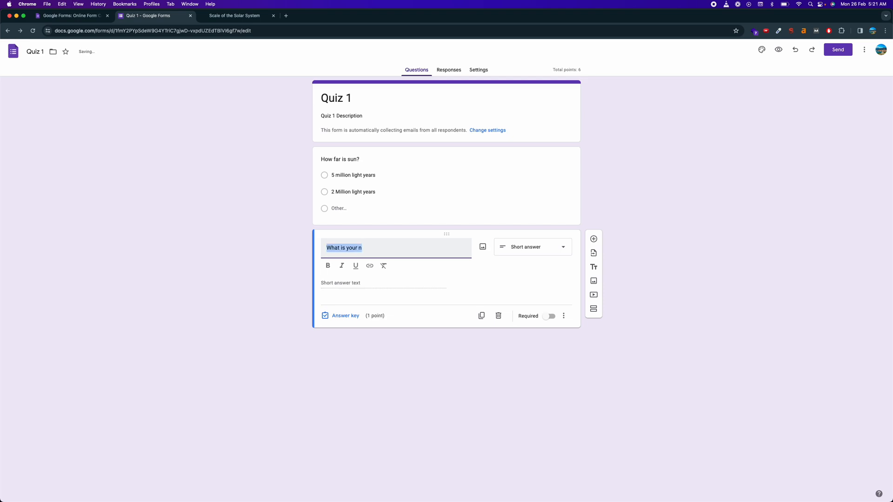
type("Who discovered gravity laws?")
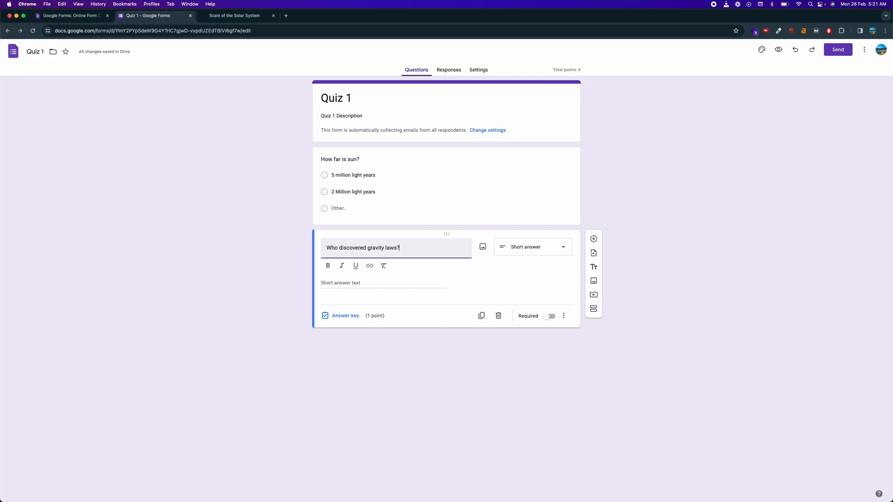
- List "Newton" and "Issac Newton" as correct answers to the gravity question and mark all other answers incorrect
left_click(361, 285)
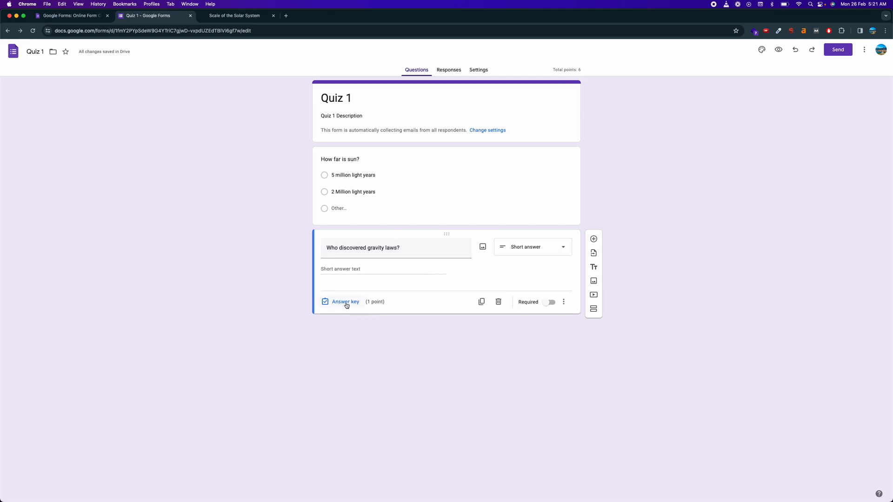
left_click(345, 302)
left_click(350, 284)
type("Newton")
key("Return")
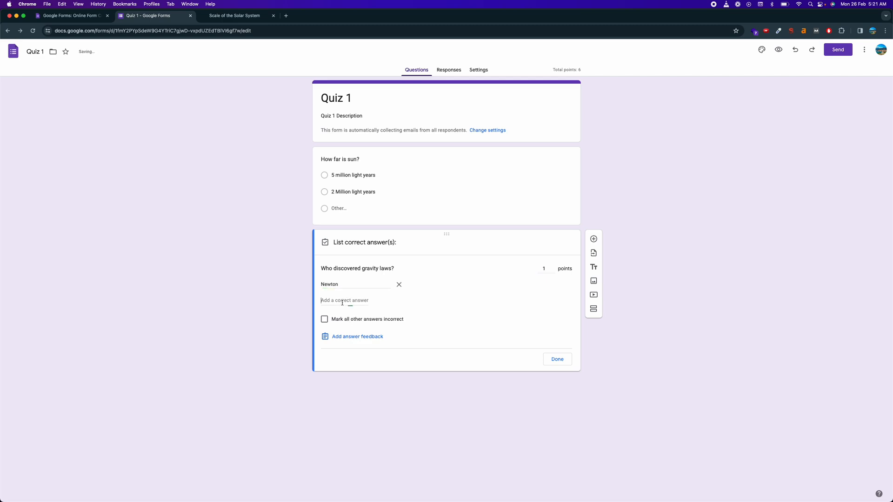
type("Issac")
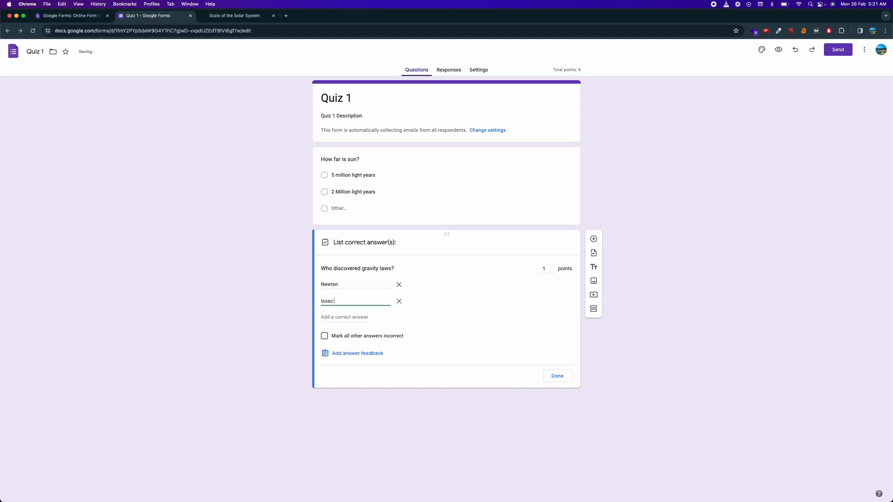
type(" Newton")
left_click(419, 314)
left_click(330, 341)
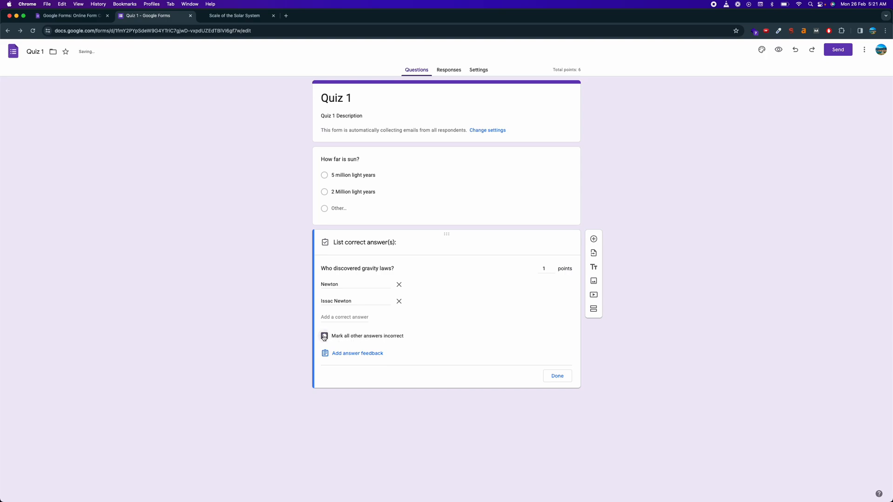
left_click(374, 353)
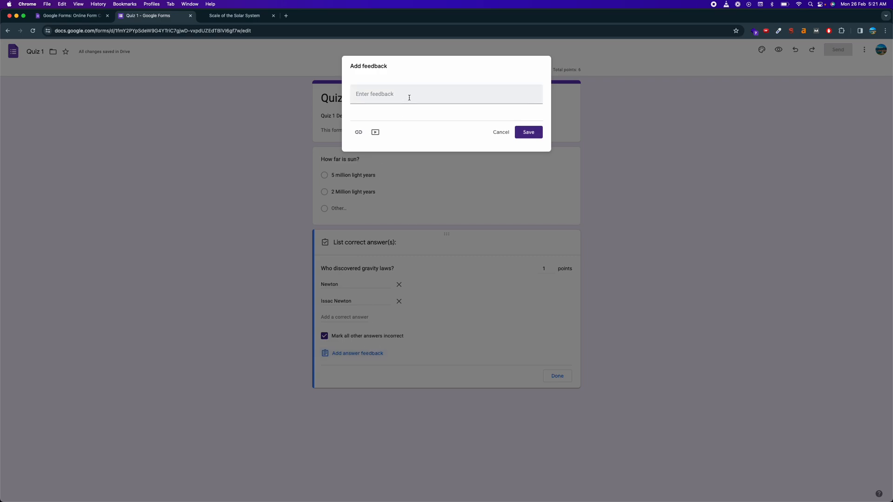
left_click(498, 132)
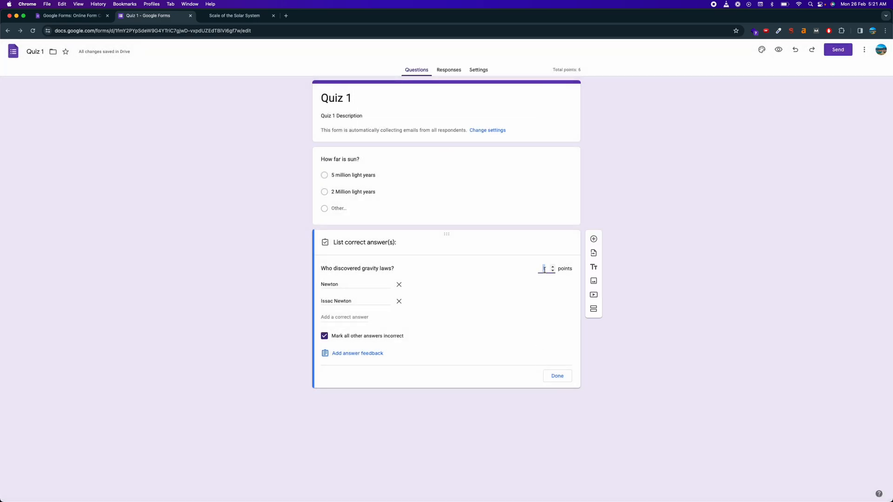
- Examine the sources offered for inserting an image, including Photos, Google Drive, Google Images and file upload, without inserting one
left_click(593, 281)
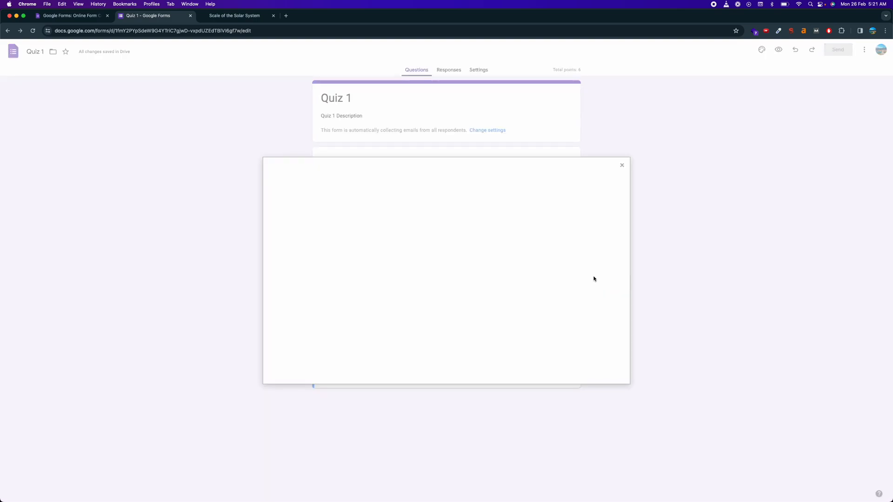
left_click(622, 165)
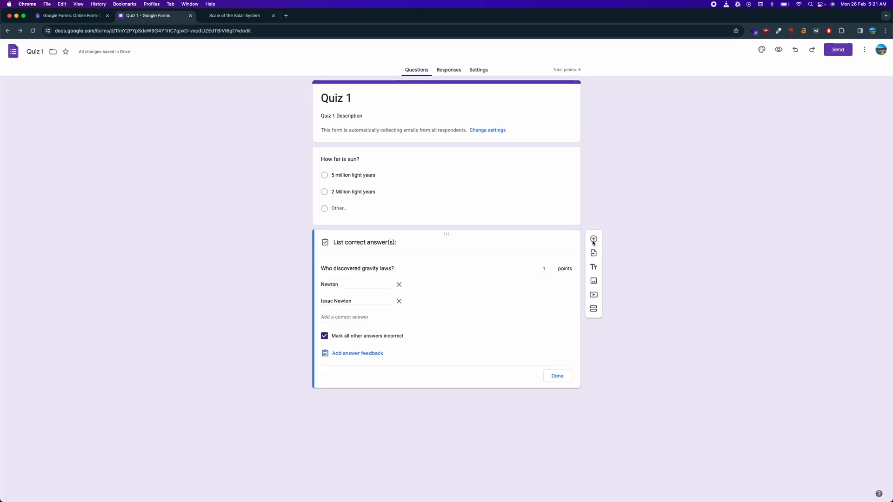
left_click(594, 281)
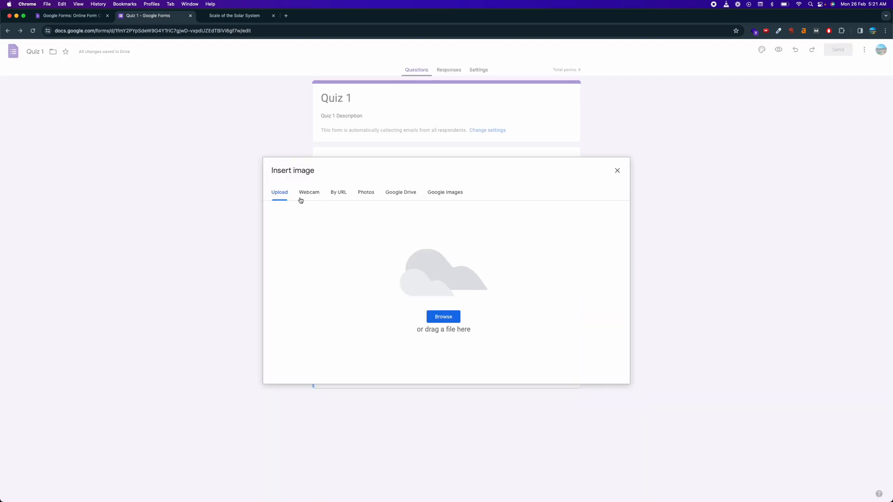
left_click(365, 194)
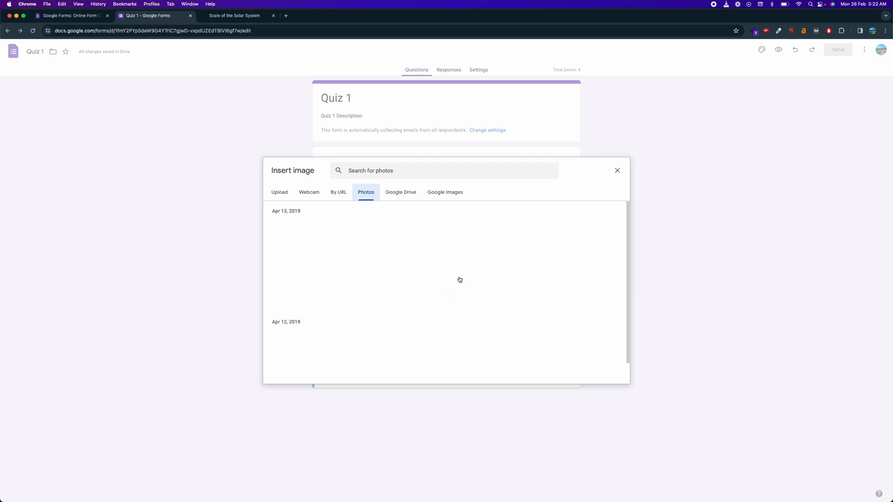
left_click(403, 193)
left_click(444, 192)
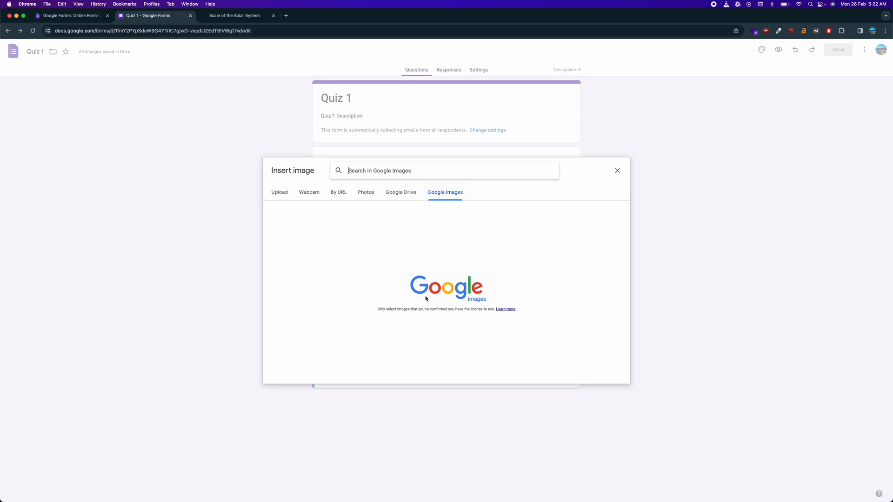
left_click(279, 192)
left_click(443, 317)
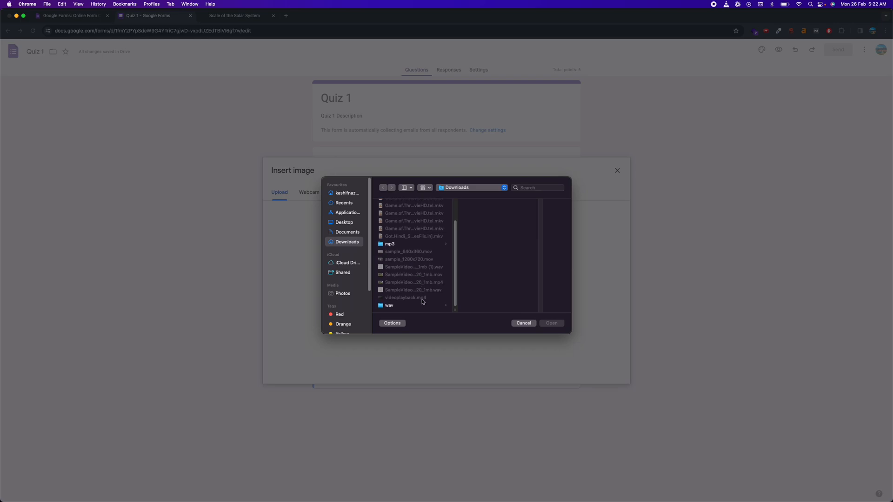
left_click(523, 323)
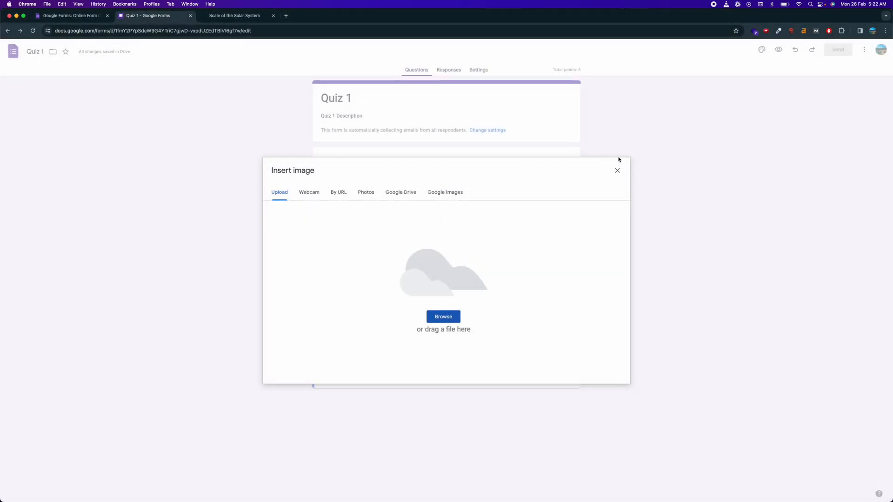
left_click(617, 170)
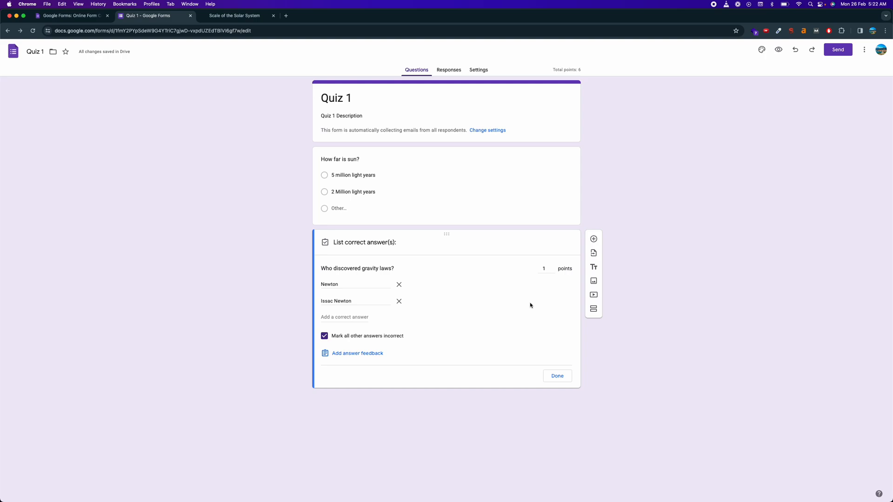
- Finish the gravity question's answer key and return to the question editor
left_click(567, 377)
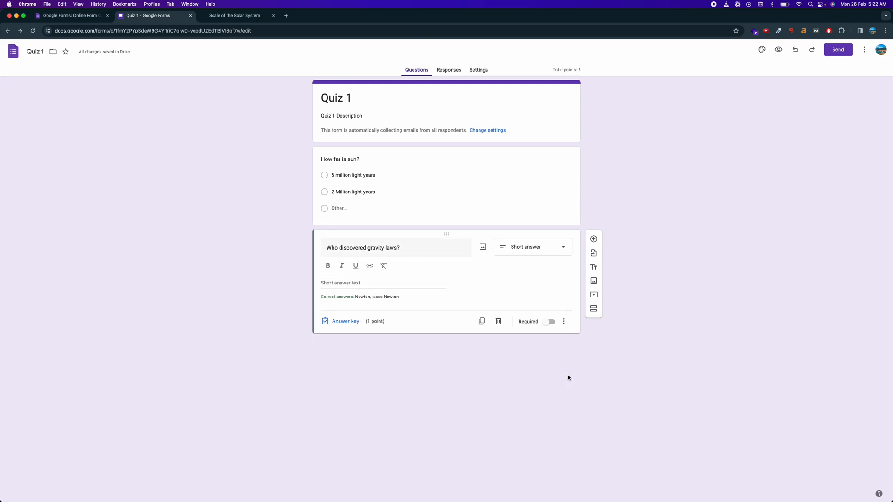
left_click(421, 379)
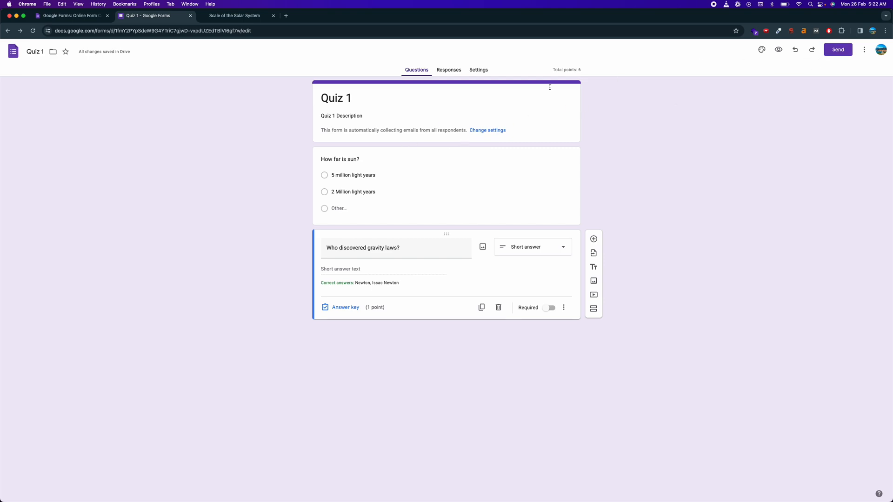
- Generate a shortened share link for the quiz and copy it to the clipboard
left_click(844, 51)
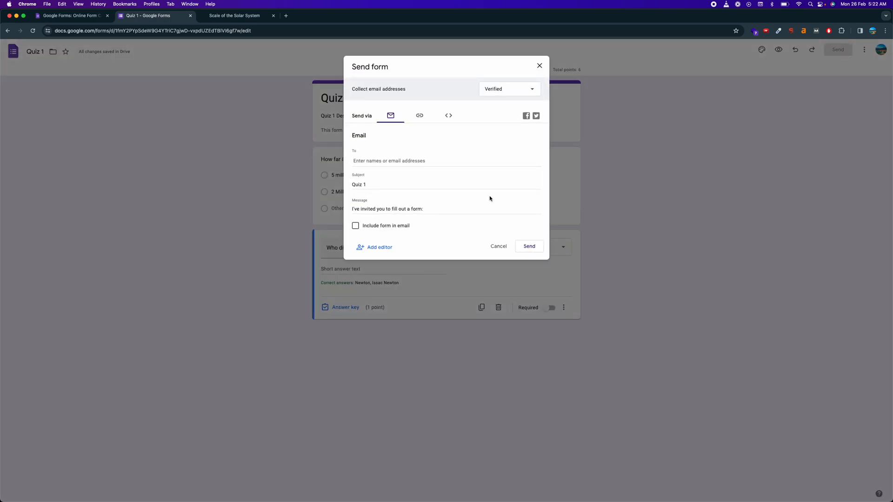
left_click(423, 162)
left_click(419, 115)
left_click(437, 150)
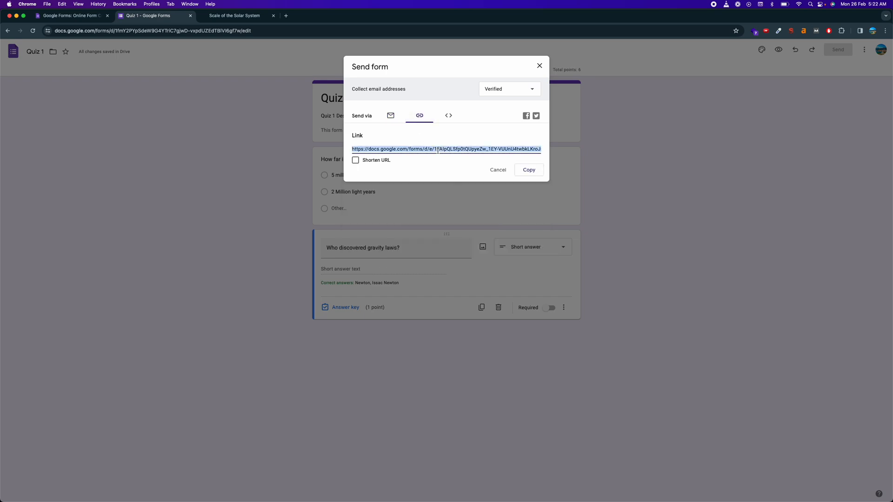
left_click(374, 160)
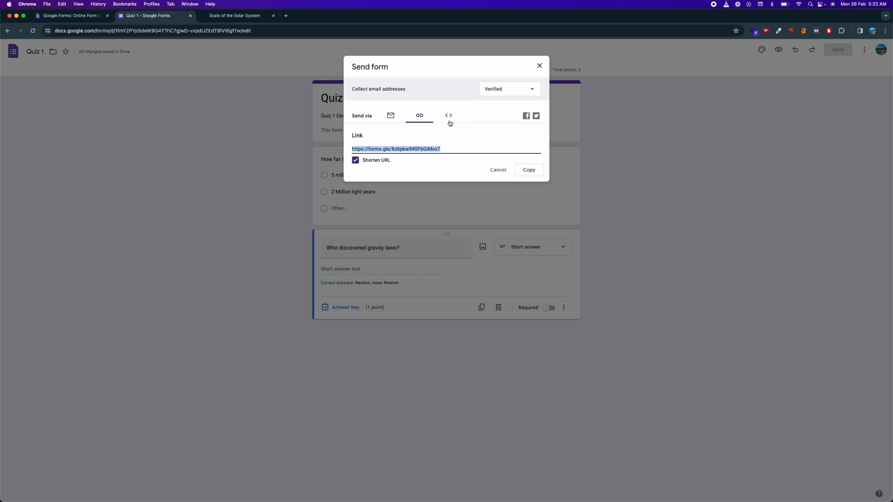
left_click(535, 172)
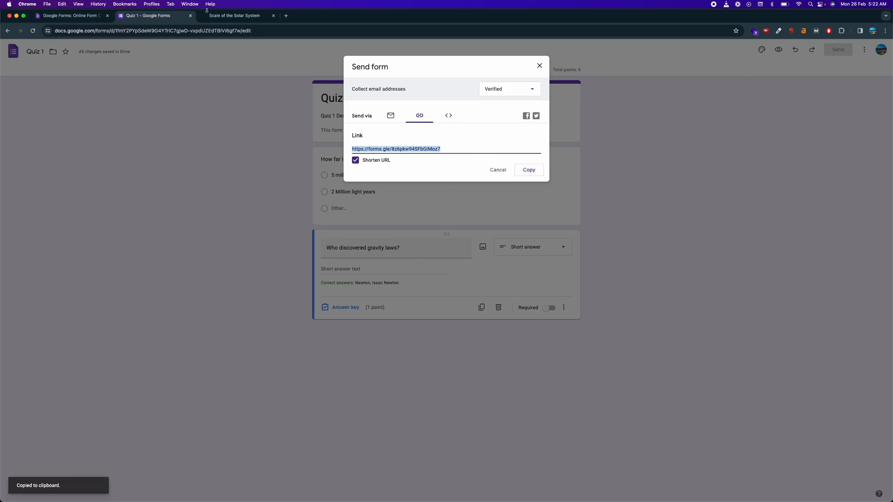
- Load the copied quiz link in place of the Scale of the Solar System document
left_click(234, 15)
left_click(233, 28)
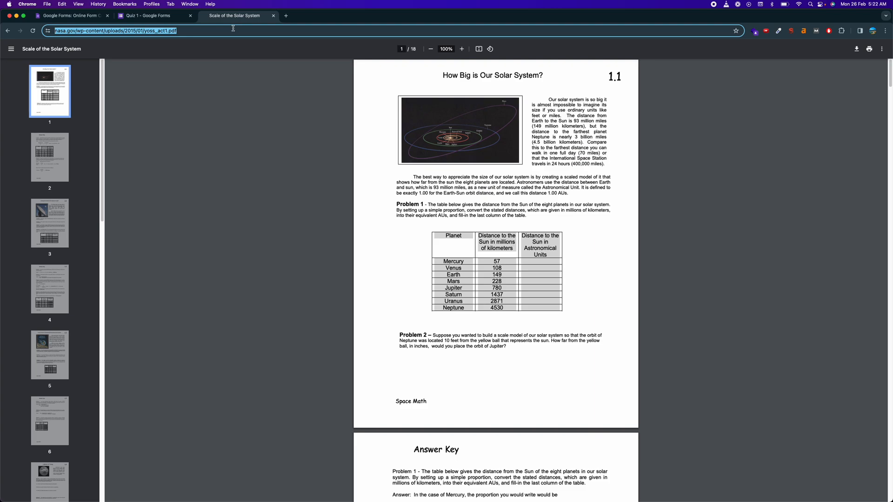
key("super+v")
key("Return")
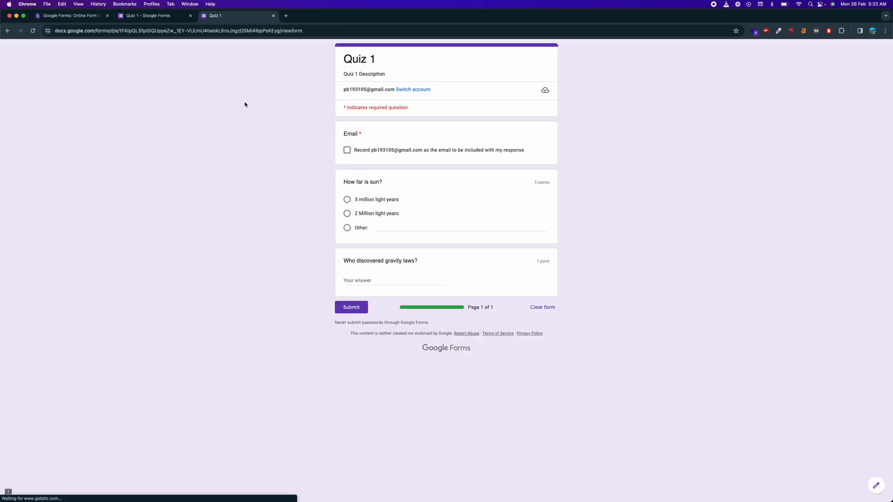
- Answer the quiz with "2 Million light years" and "Newton", agree to record the respondent's email, and submit the response
left_click(347, 214)
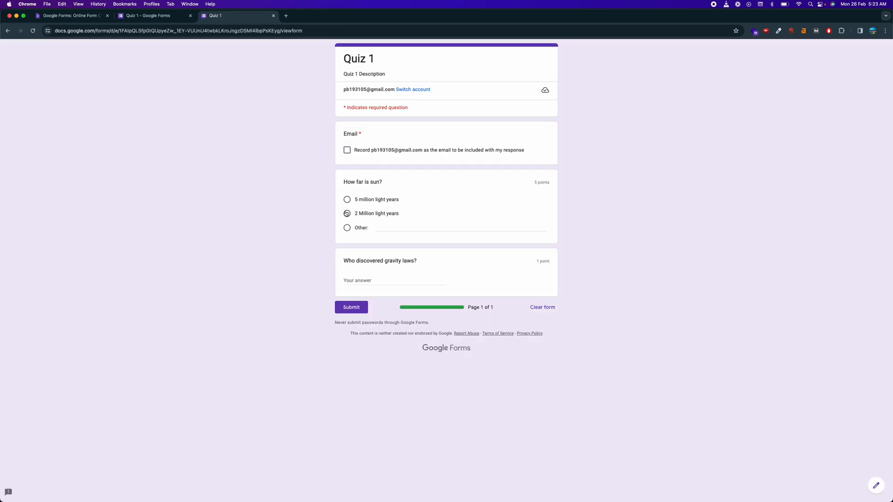
left_click(358, 293)
type("Newton")
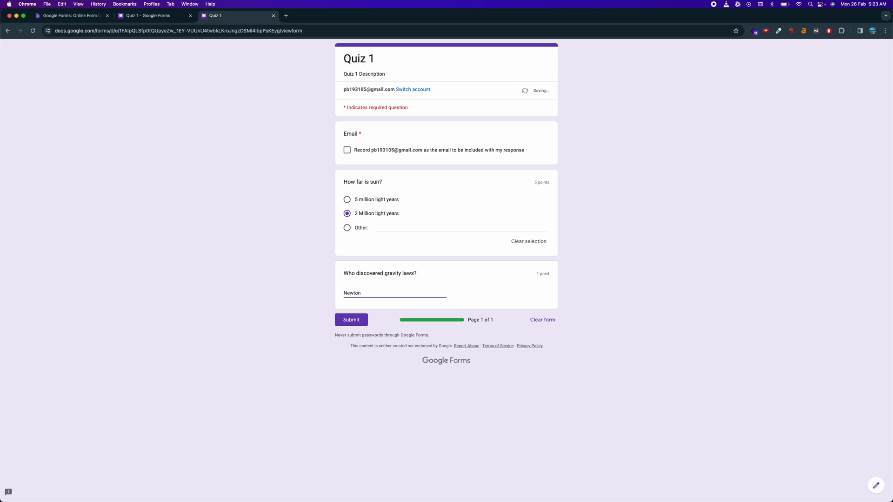
left_click(352, 321)
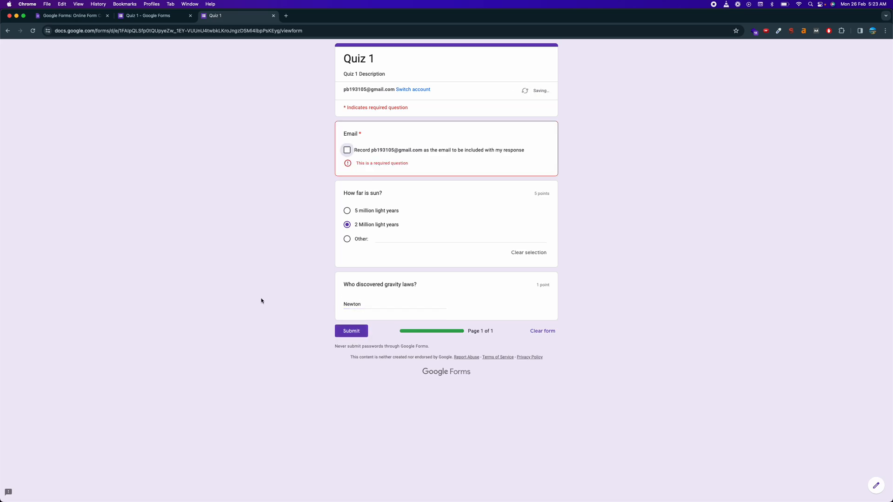
left_click(347, 149)
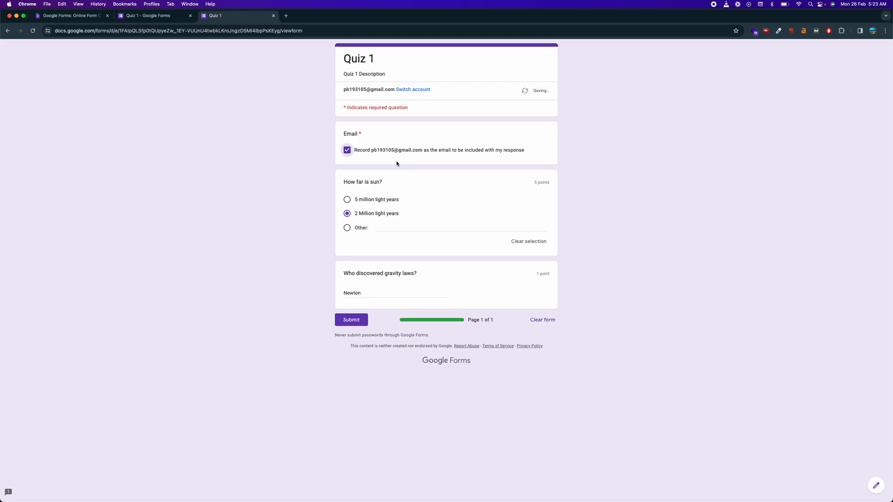
left_click(356, 319)
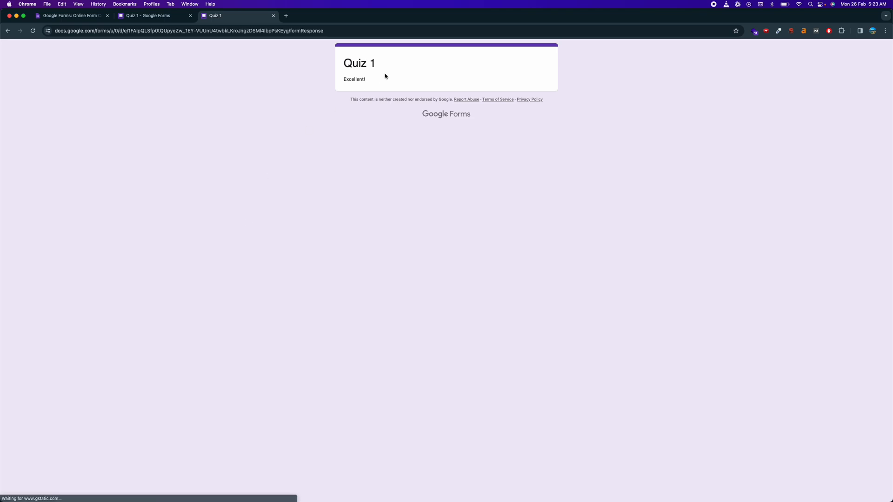
double_click(352, 79)
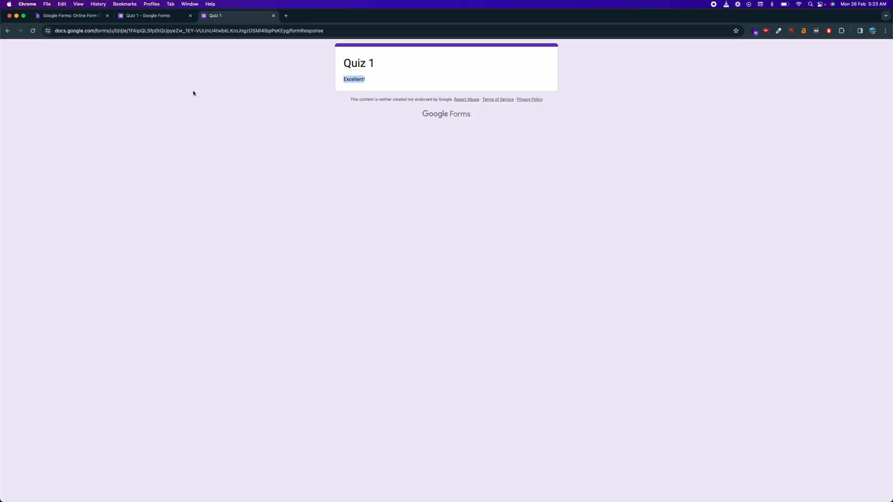
- Return to the quiz editor and review the response summary, including insights, scores and the answers to both questions
left_click(148, 15)
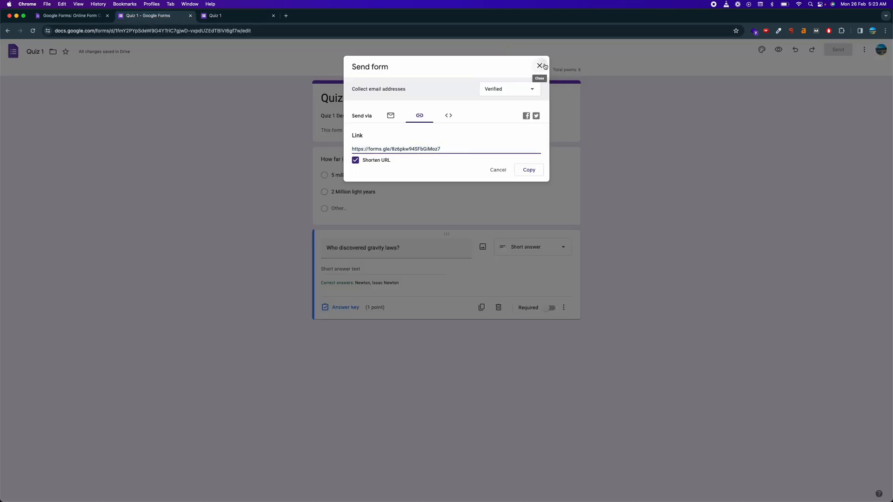
left_click(539, 66)
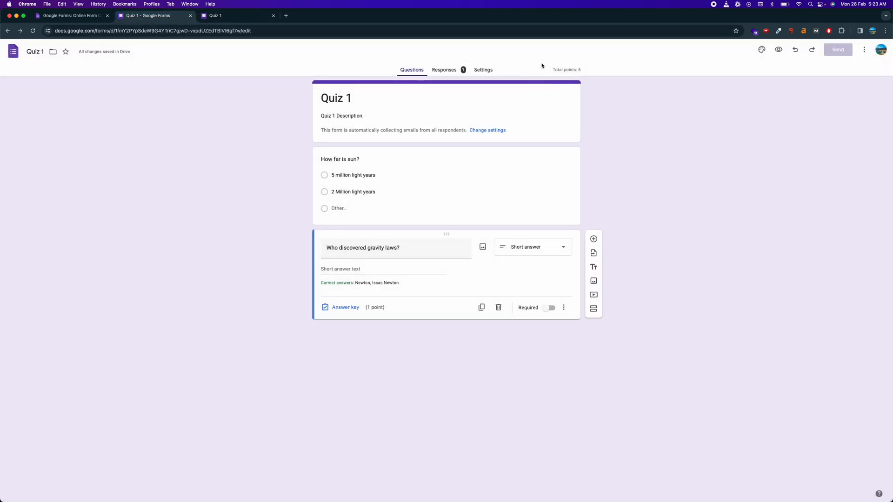
left_click(454, 69)
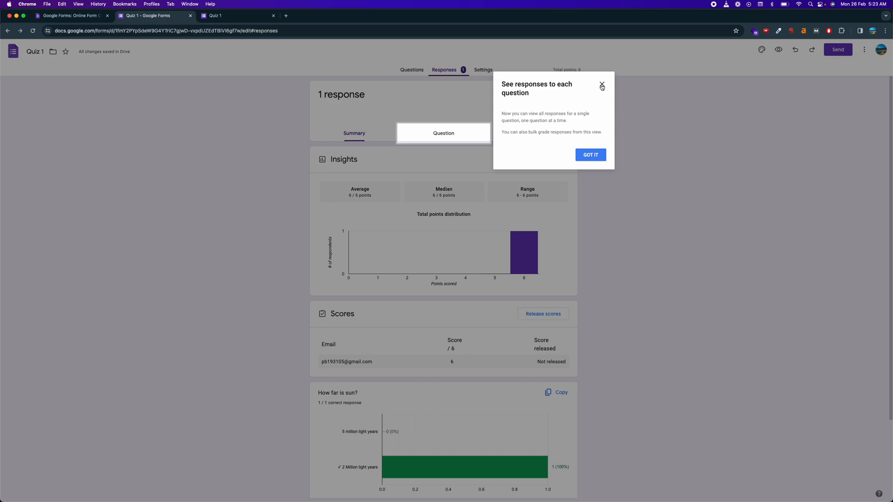
left_click(602, 87)
scroll(494, 173, "down", 3)
scroll(494, 174, "up", 3)
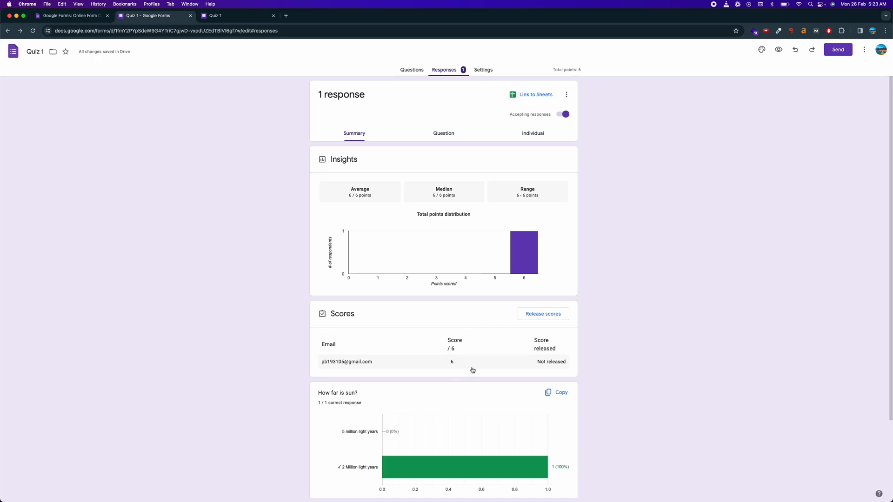
scroll(492, 437, "down", 3)
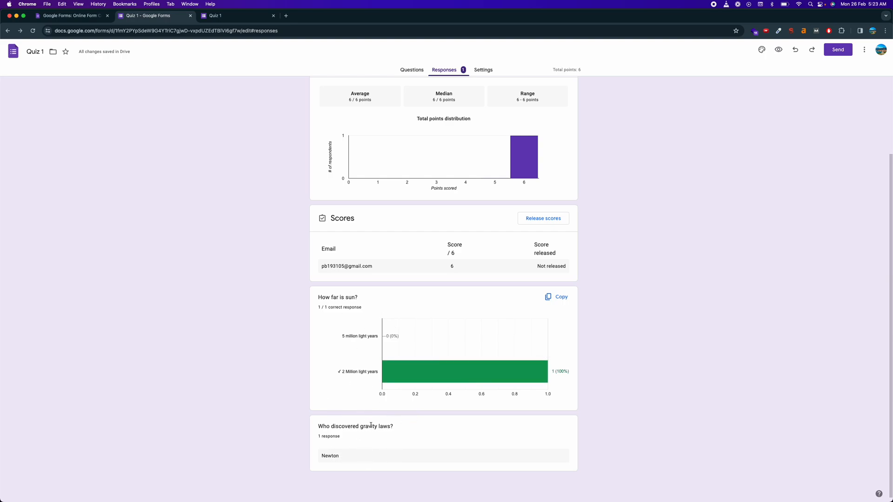
scroll(371, 425, "up", 3)
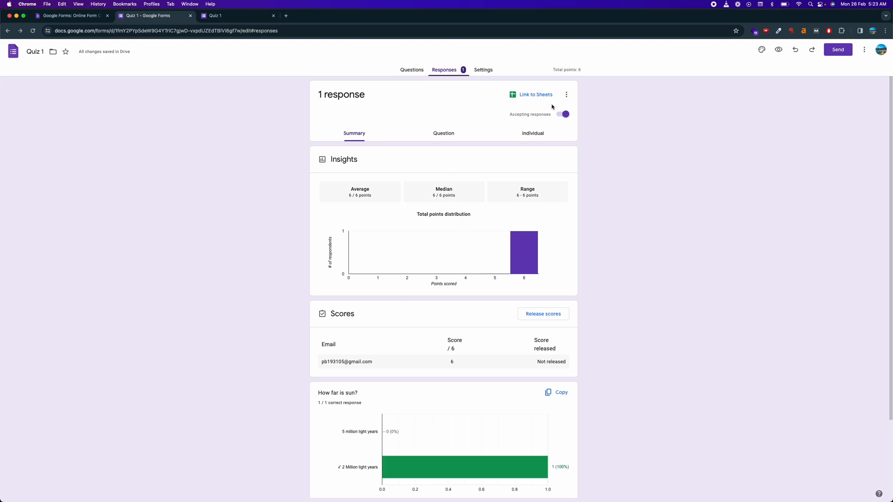
- View the individual response and check which respondents can be selected
left_click(531, 137)
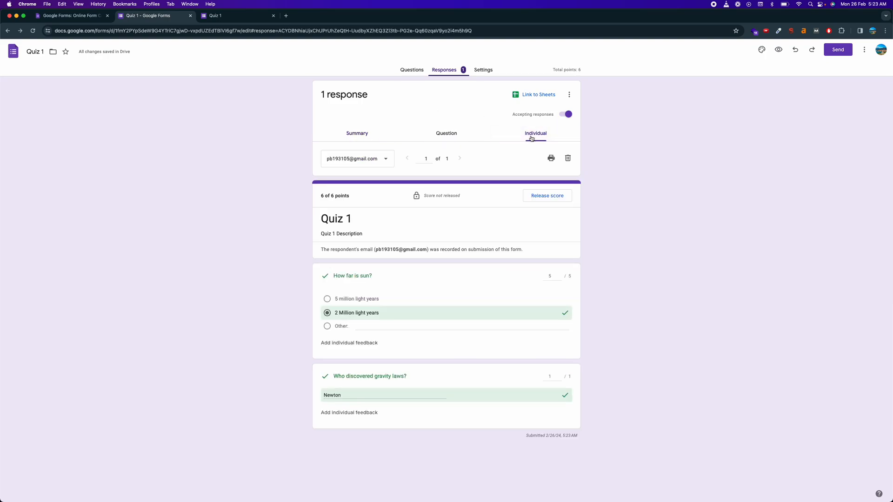
left_click(349, 160)
left_click(425, 171)
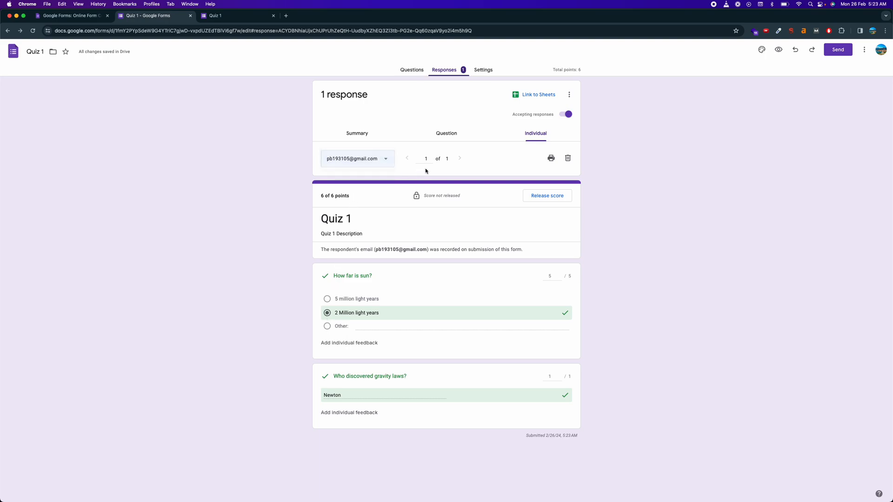
- Link the responses to a new spreadsheet named Quiz 1 (Responses) and open it at the respondent's email address
left_click(535, 95)
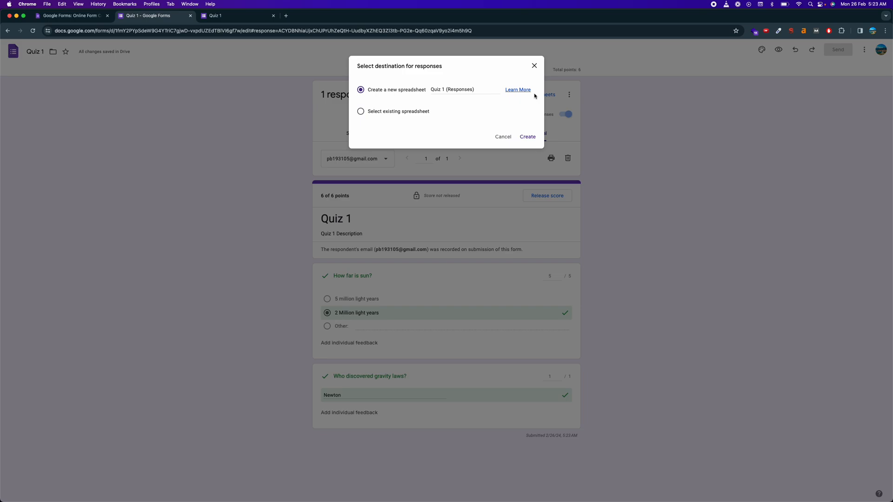
left_click(527, 143)
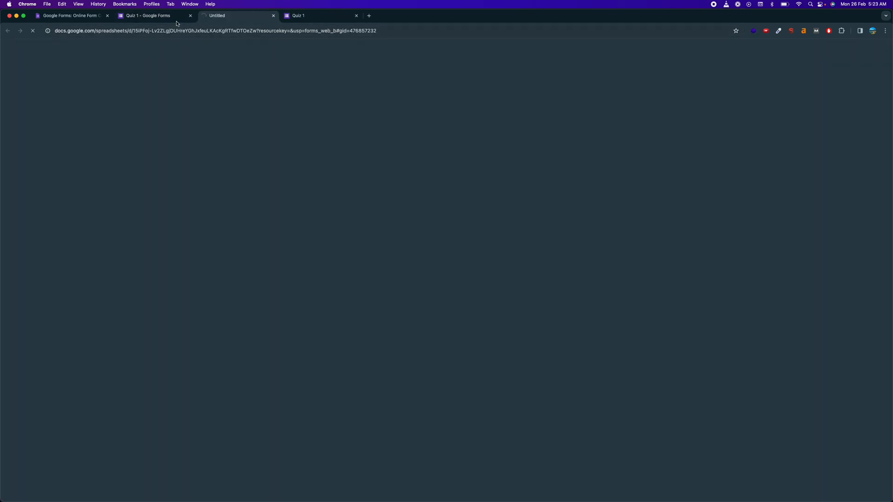
left_click(176, 18)
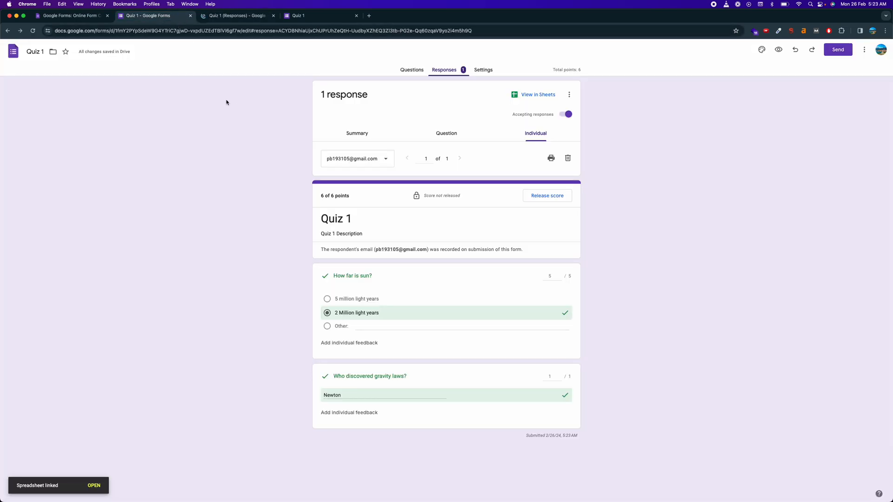
left_click(250, 17)
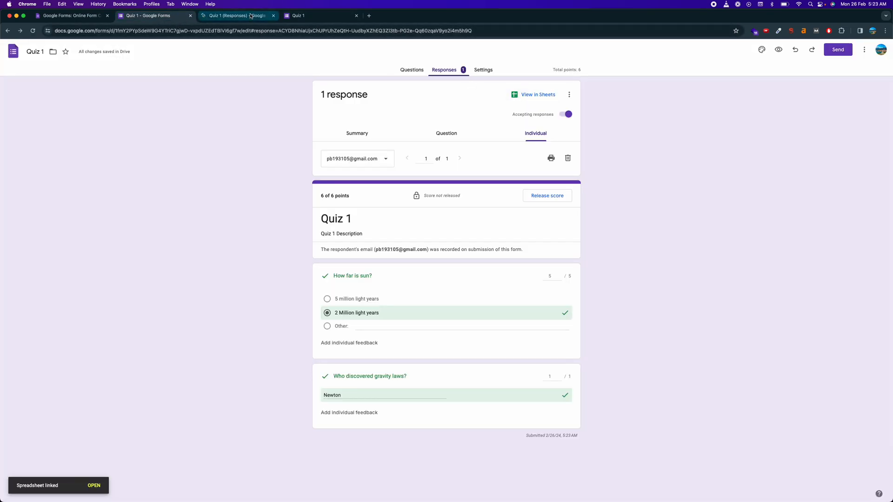
left_click(107, 110)
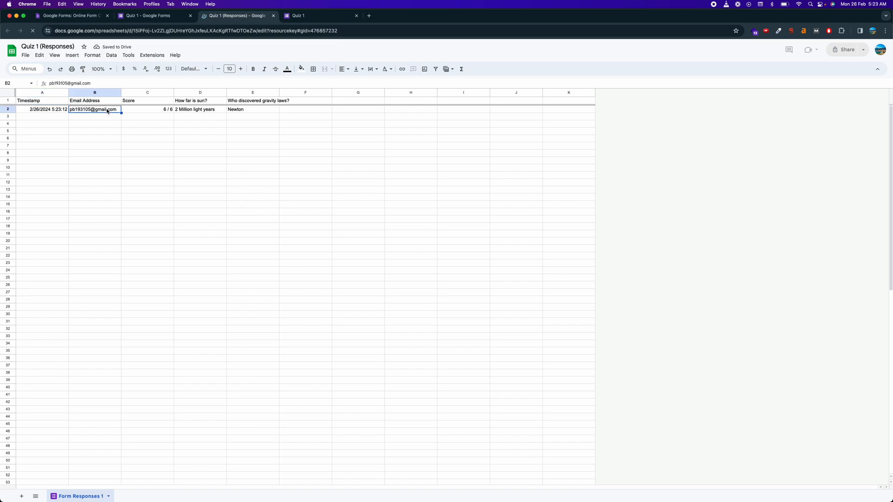
- Check the respondent's answers to the sun distance and gravity laws questions in the spreadsheet's response row
left_click(171, 113)
left_click(196, 111)
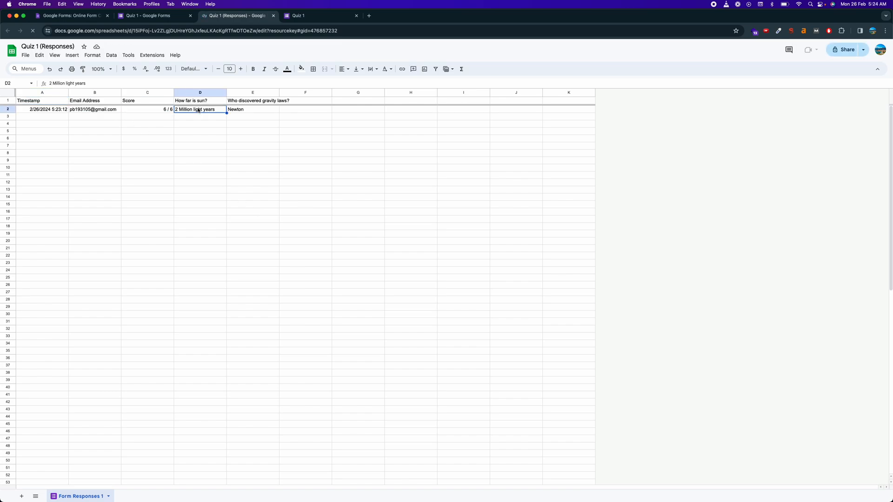
left_click(247, 113)
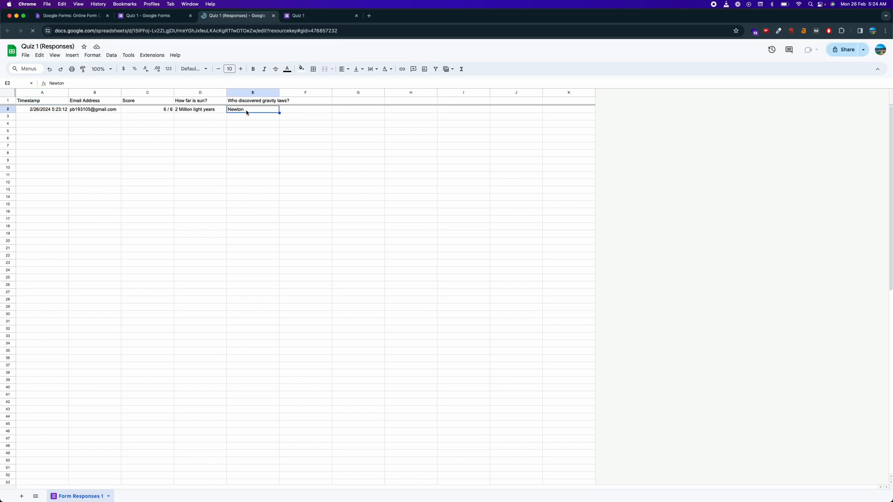
left_click(188, 118)
- Switch back to the Quiz 1 form editor, review the responses by question and in summary, and return to the quiz questions
left_click(171, 15)
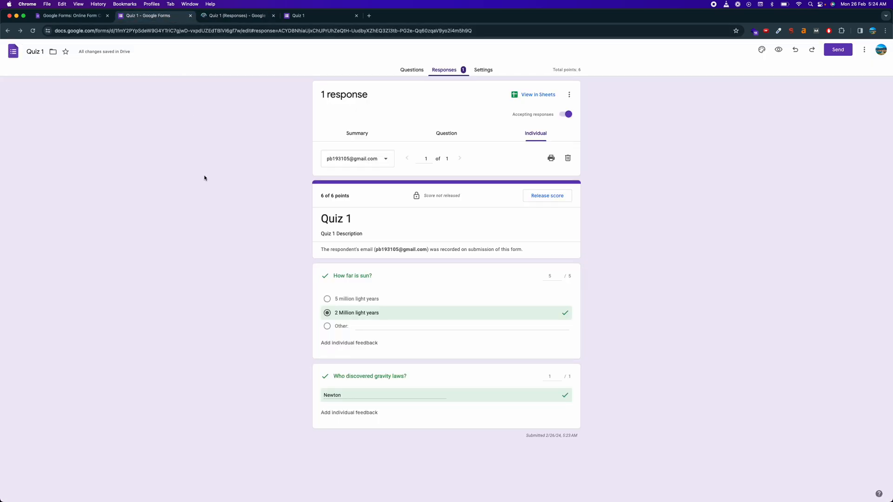
left_click(361, 139)
left_click(463, 140)
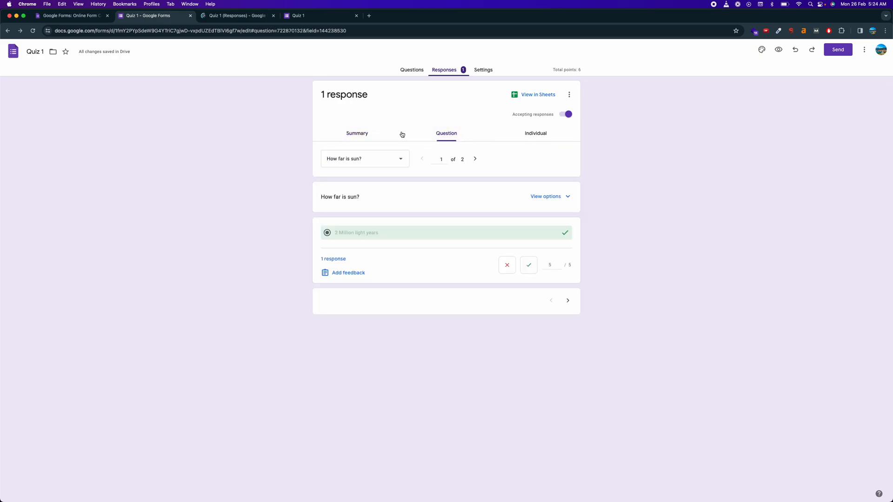
left_click(372, 139)
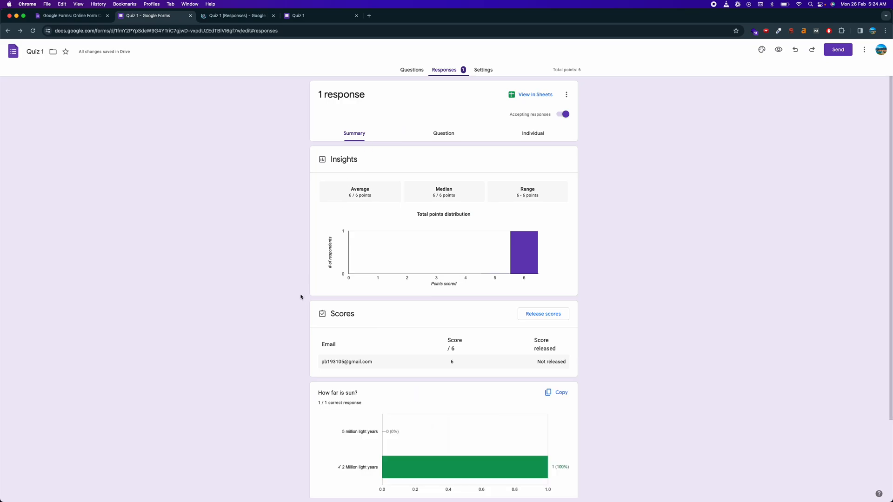
left_click(410, 72)
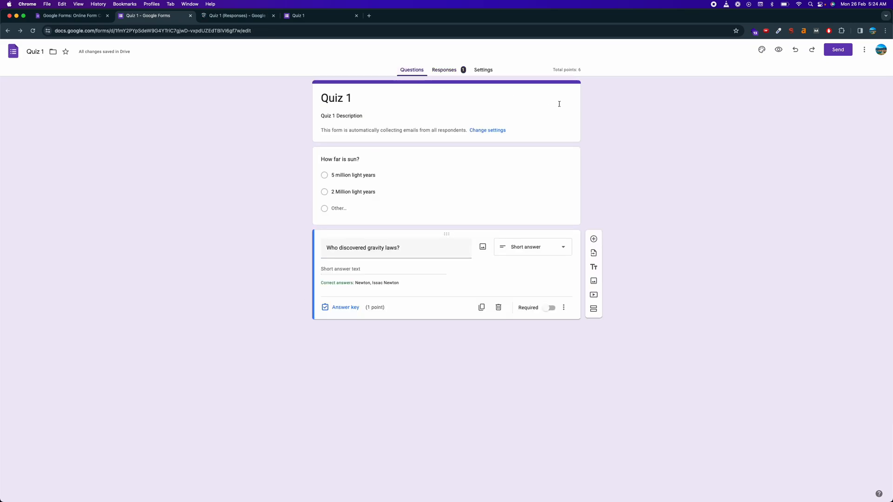